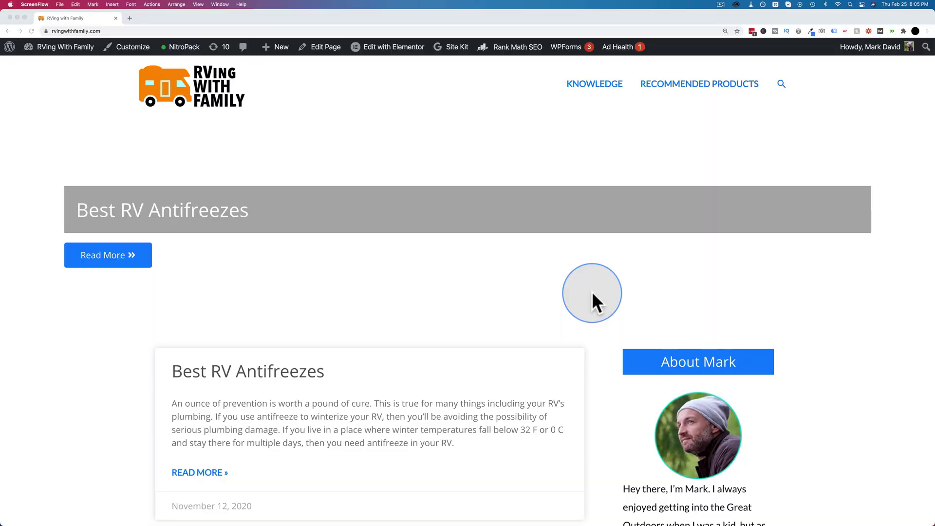
Scroll the RVing With Family homepage down to the Best RV Patio Mats and Roof Cleaners posts.
{"action": "scroll", "coordinate": [593, 294], "scroll_direction": "down", "scroll_amount": 10}
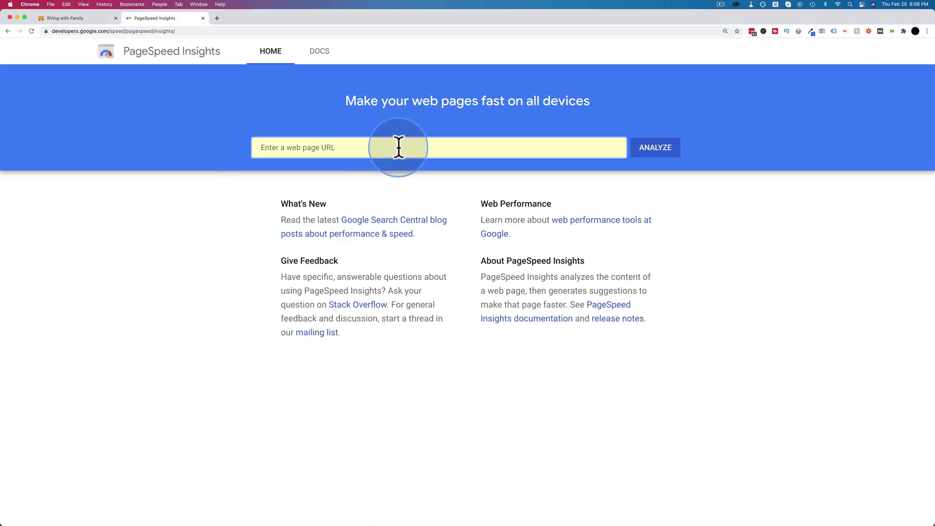
Analyse rvingwithfamily.com in PageSpeed Insights and point out the 8.7 s mobile First Contentful Paint.
{"action": "left_click", "coordinate": [399, 147]}
{"action": "key", "text": "Down"}
{"action": "key", "text": "Return"}
{"action": "left_click", "coordinate": [653, 147]}
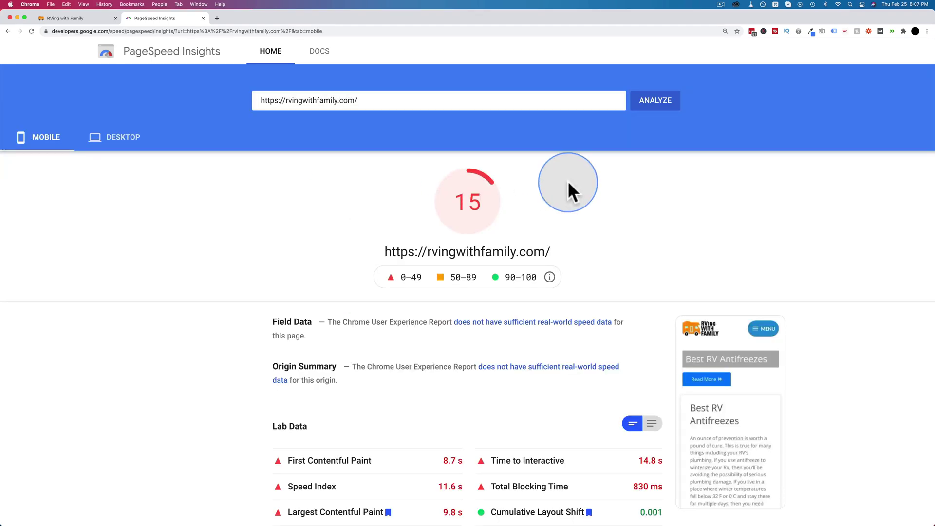
{"action": "scroll", "coordinate": [279, 257], "scroll_direction": "down", "scroll_amount": 3}
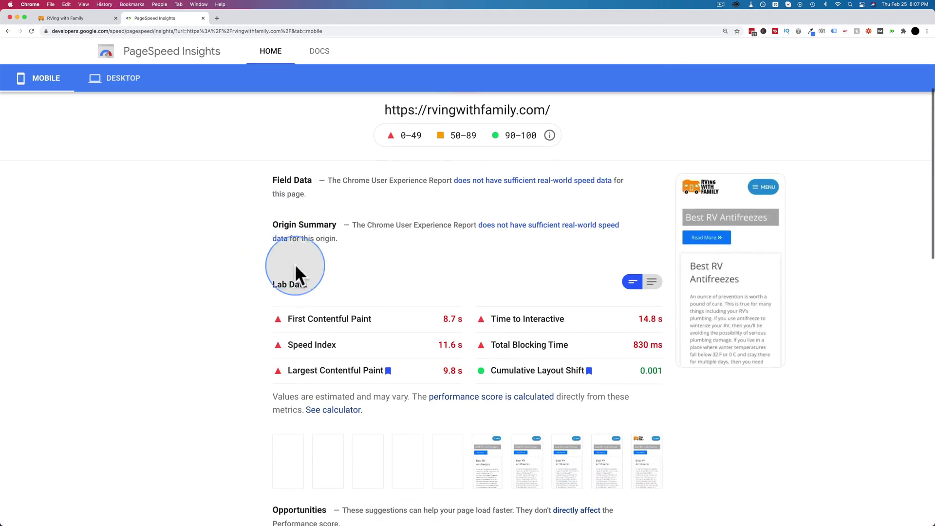
{"action": "left_click_drag", "start_coordinate": [463, 320], "coordinate": [441, 320]}
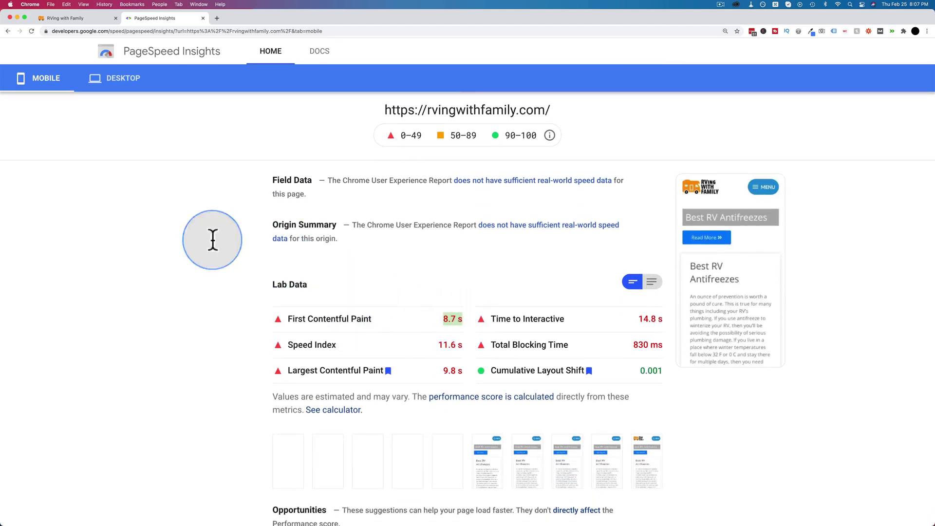
Review the desktop First Contentful Paint, recheck the mobile results, then return to the site tab.
{"action": "left_click", "coordinate": [125, 88]}
{"action": "scroll", "coordinate": [347, 252], "scroll_direction": "up", "scroll_amount": 2}
{"action": "scroll", "coordinate": [375, 340], "scroll_direction": "down", "scroll_amount": 2}
{"action": "triple_click", "coordinate": [334, 310]}
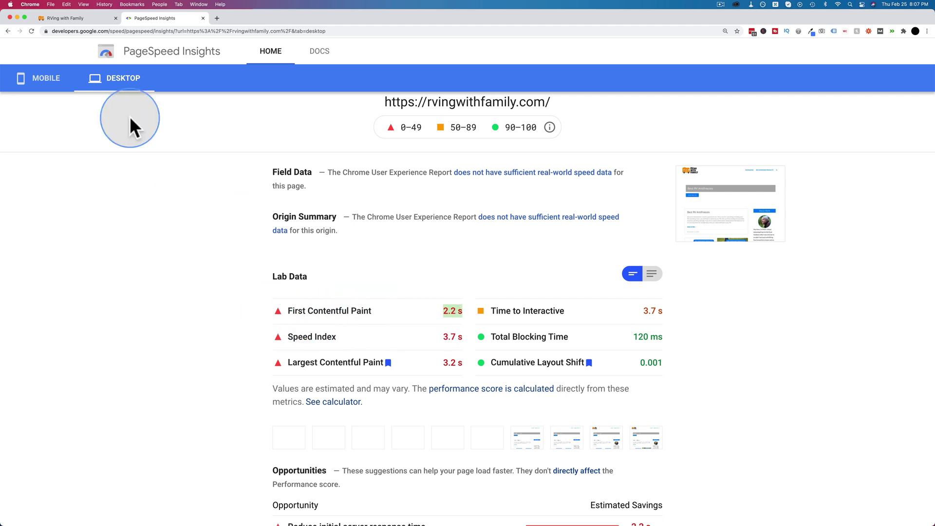
{"action": "left_click", "coordinate": [47, 88]}
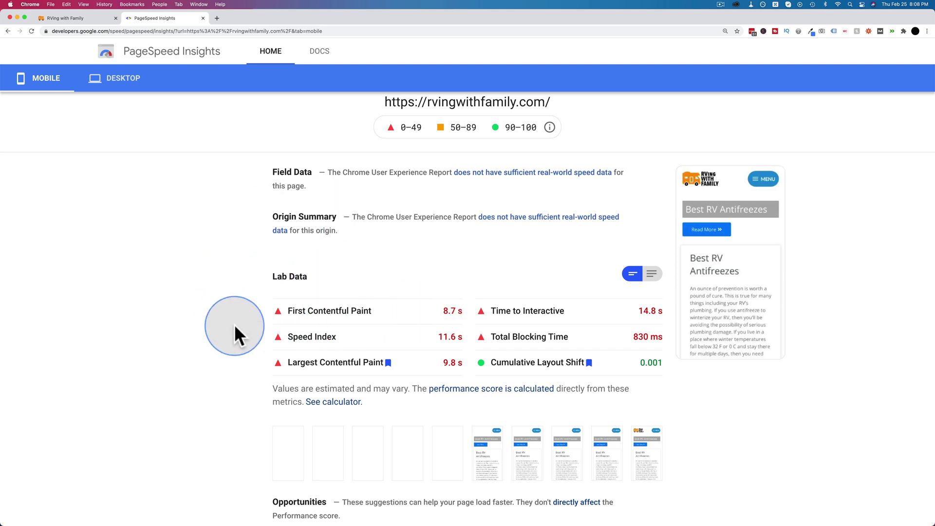
{"action": "left_click", "coordinate": [84, 19]}
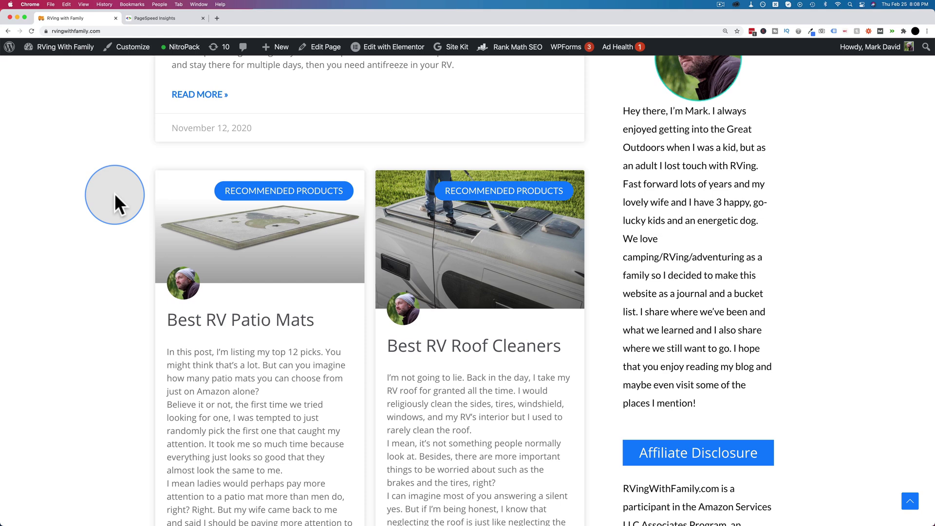
Go from the site to the Installed Plugins list in the WordPress dashboard.
{"action": "mouse_move", "coordinate": [73, 46]}
{"action": "left_click", "coordinate": [52, 63]}
{"action": "scroll", "coordinate": [73, 276], "scroll_direction": "down", "scroll_amount": 3}
{"action": "mouse_move", "coordinate": [32, 355]}
{"action": "left_click", "coordinate": [112, 358]}
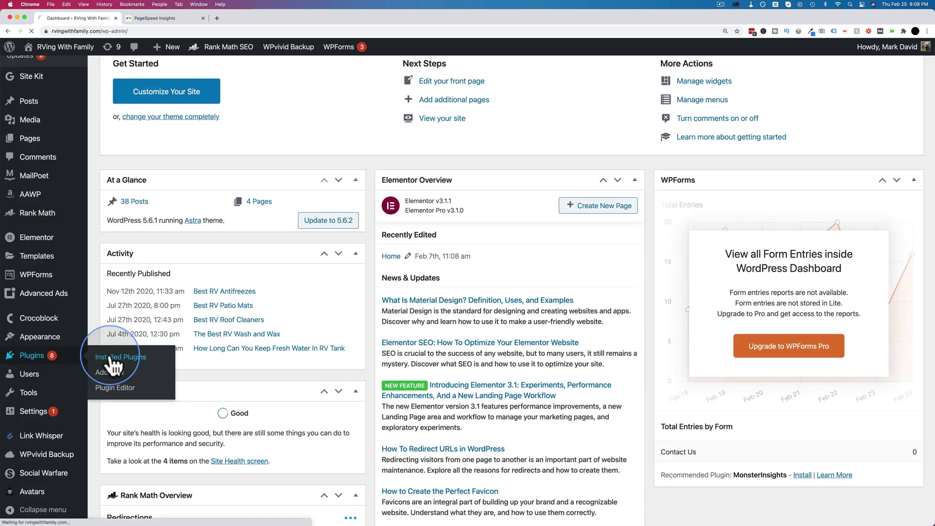
Find LiteSpeed Cache in the plugin list and activate it.
{"action": "scroll", "coordinate": [163, 201], "scroll_direction": "down", "scroll_amount": 1}
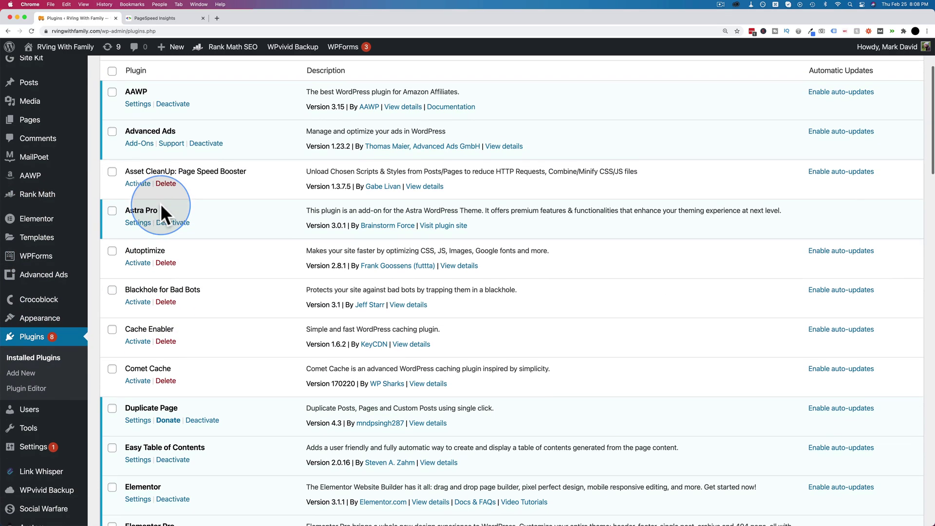
{"action": "scroll", "coordinate": [199, 308], "scroll_direction": "down", "scroll_amount": 5}
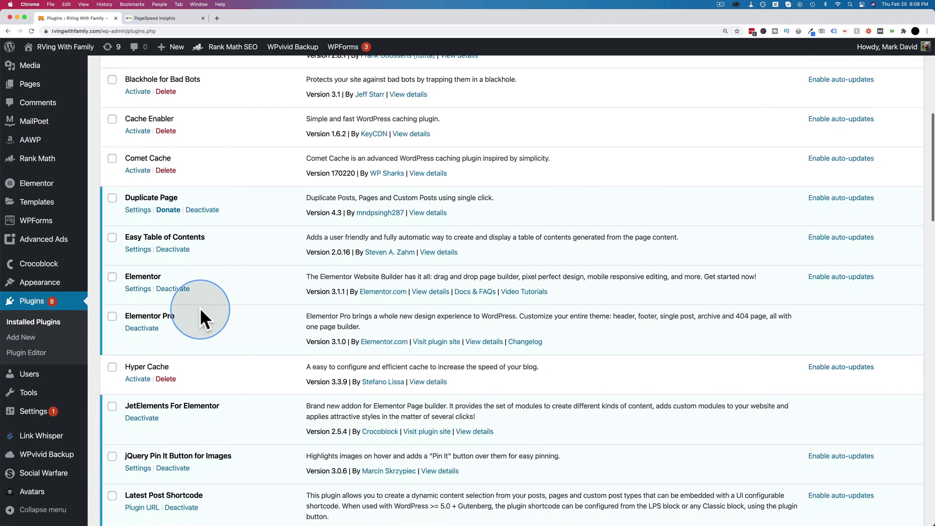
{"action": "scroll", "coordinate": [200, 308], "scroll_direction": "down", "scroll_amount": 5}
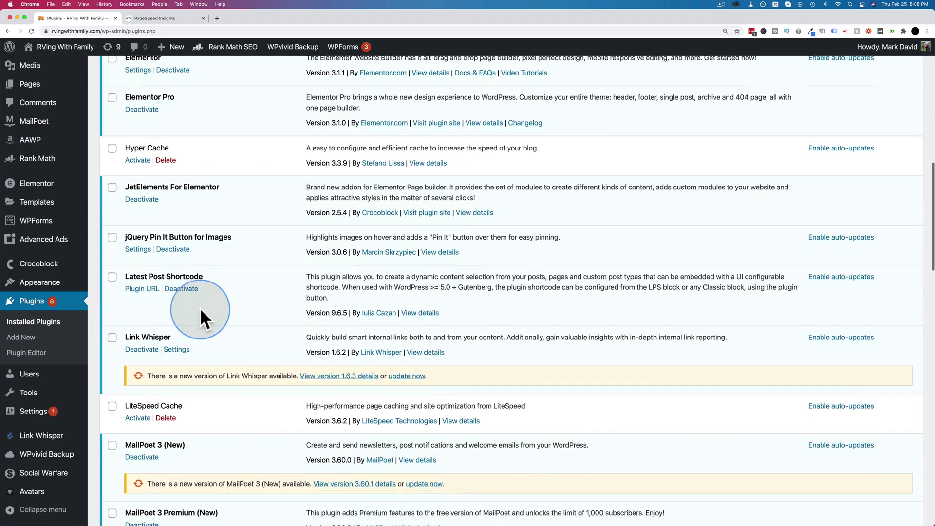
{"action": "scroll", "coordinate": [200, 308], "scroll_direction": "down", "scroll_amount": 2}
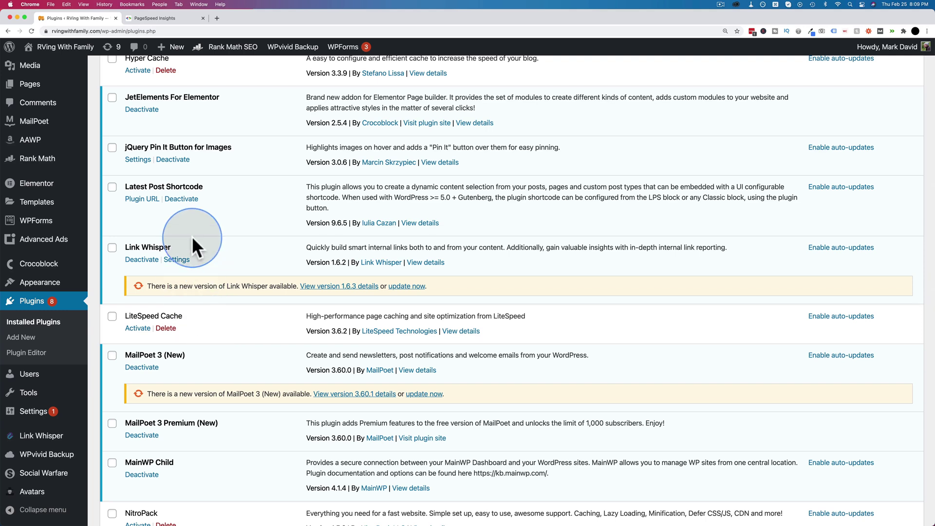
{"action": "scroll", "coordinate": [191, 235], "scroll_direction": "up", "scroll_amount": 12}
{"action": "scroll", "coordinate": [192, 235], "scroll_direction": "up", "scroll_amount": 2}
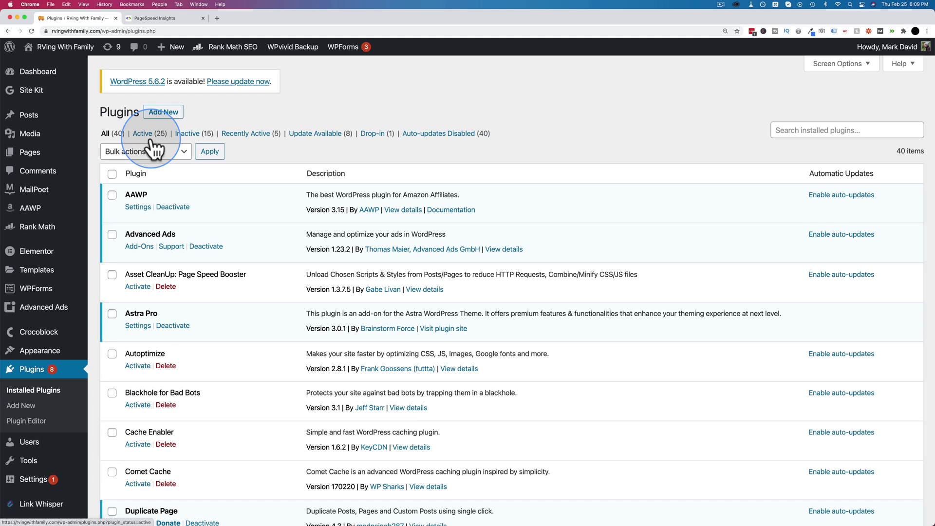
{"action": "scroll", "coordinate": [258, 246], "scroll_direction": "down", "scroll_amount": 5}
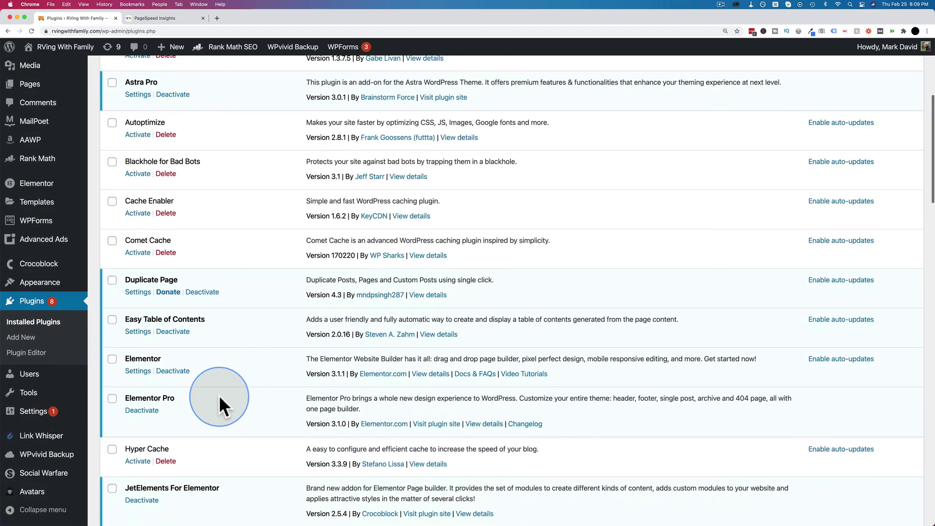
{"action": "scroll", "coordinate": [218, 395], "scroll_direction": "down", "scroll_amount": 6}
{"action": "scroll", "coordinate": [218, 395], "scroll_direction": "down", "scroll_amount": 3}
{"action": "left_click", "coordinate": [138, 275]}
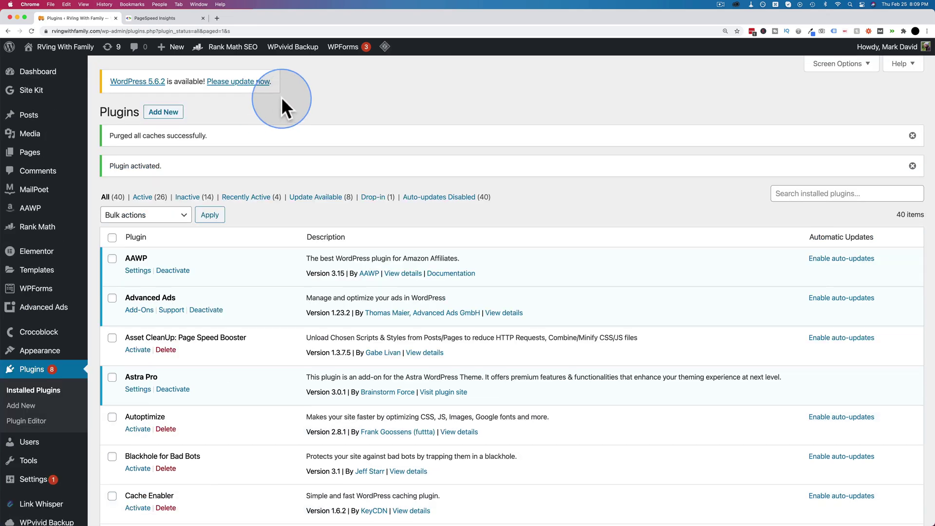
Open the live site homepage and scroll through the post listing.
{"action": "mouse_move", "coordinate": [73, 48]}
{"action": "left_click", "coordinate": [46, 73]}
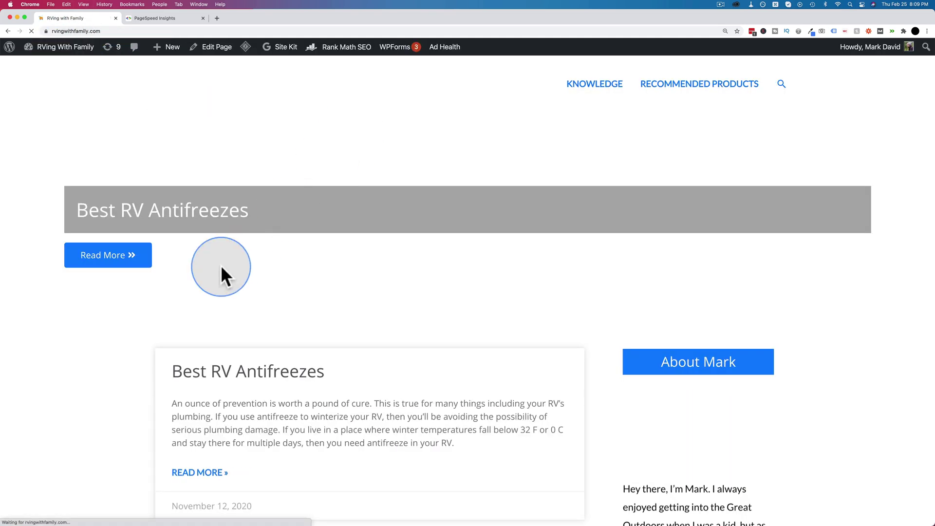
{"action": "scroll", "coordinate": [222, 267], "scroll_direction": "down", "scroll_amount": 1}
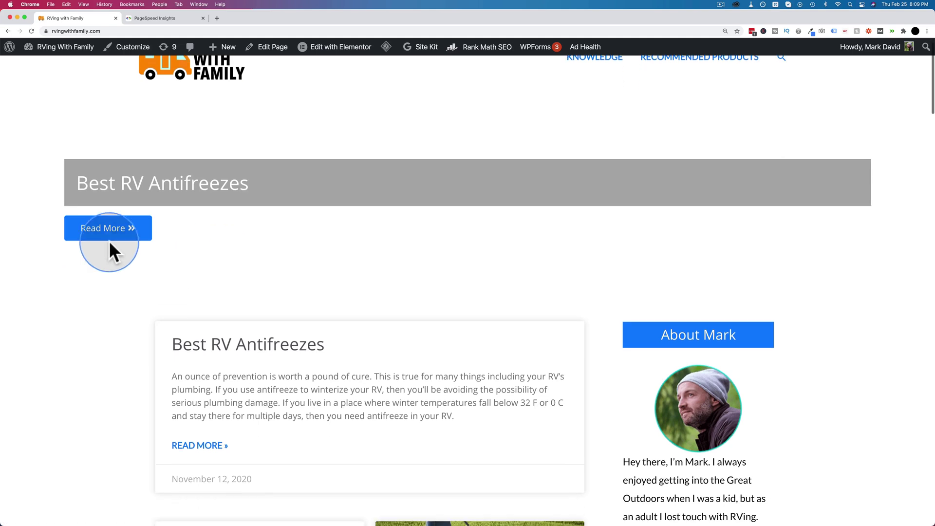
{"action": "scroll", "coordinate": [448, 218], "scroll_direction": "down", "scroll_amount": 3}
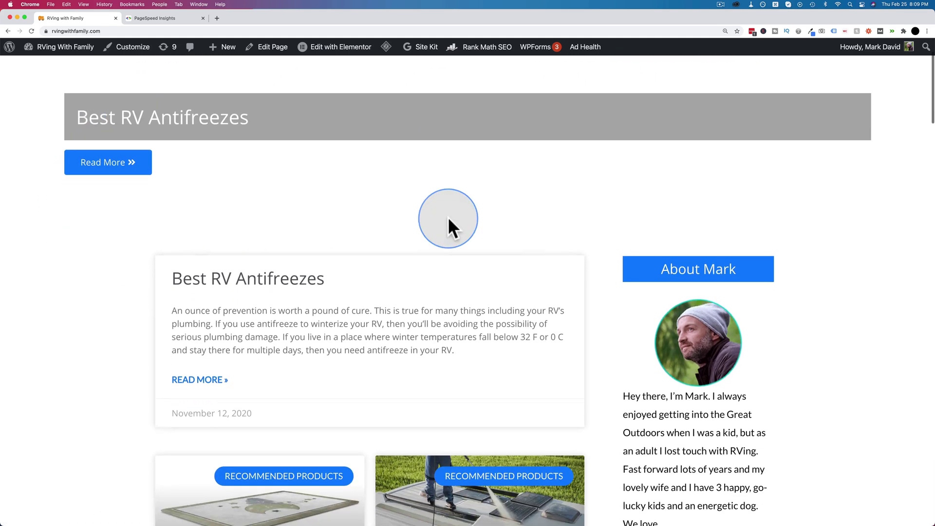
{"action": "scroll", "coordinate": [328, 282], "scroll_direction": "down", "scroll_amount": 15}
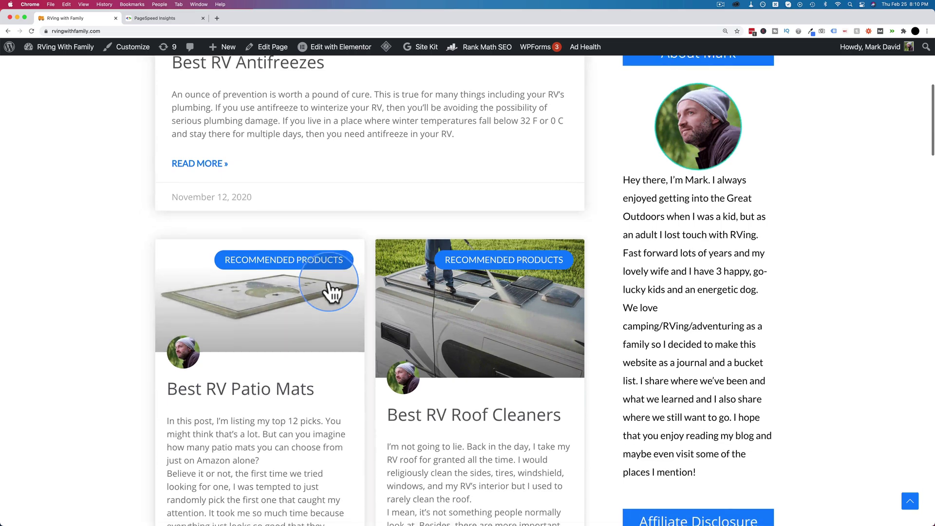
{"action": "scroll", "coordinate": [329, 282], "scroll_direction": "down", "scroll_amount": 18}
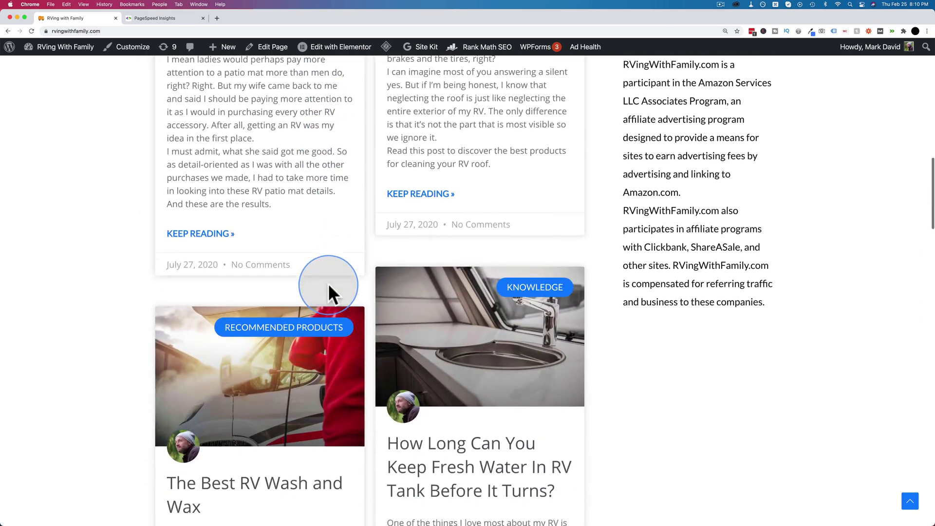
{"action": "scroll", "coordinate": [365, 281], "scroll_direction": "down", "scroll_amount": 15}
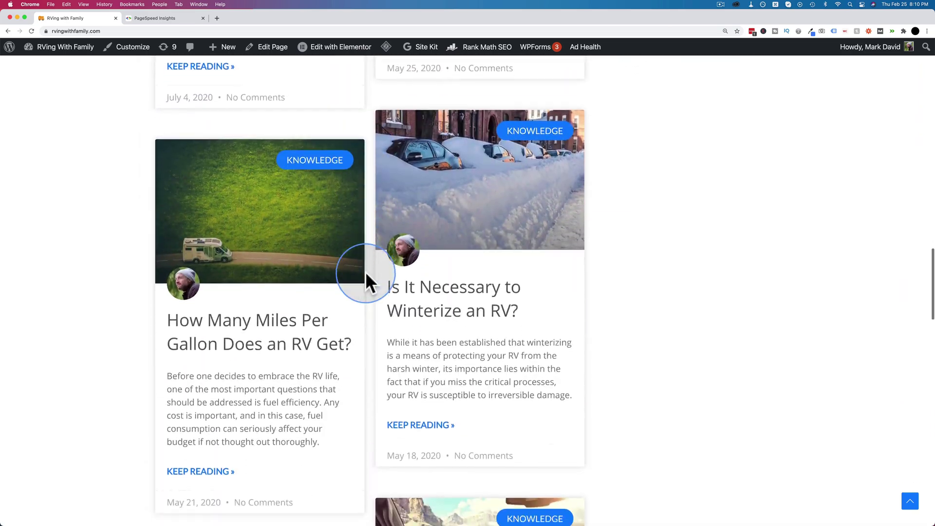
{"action": "scroll", "coordinate": [366, 275], "scroll_direction": "down", "scroll_amount": 6}
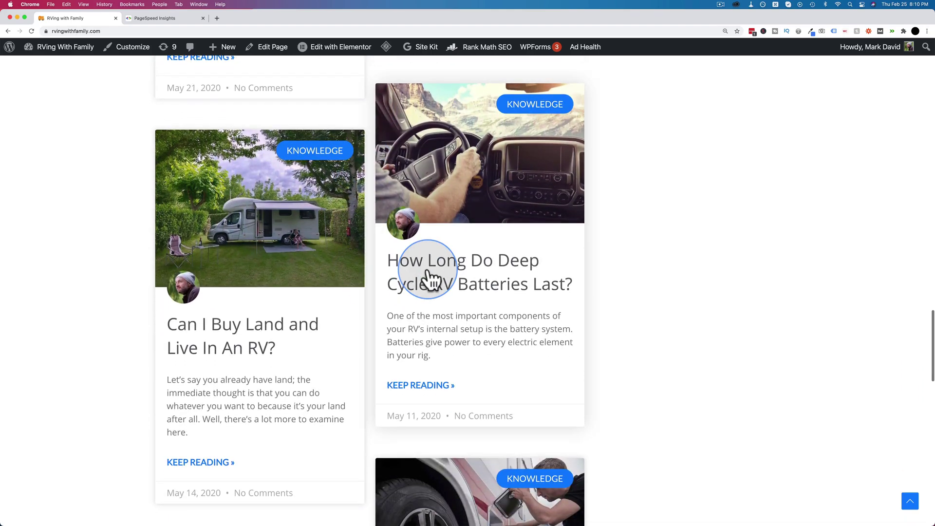
Read 'How Long Do Deep Cycle RV Batteries Last?', then bring back the PageSpeed Insights mobile report.
{"action": "left_click", "coordinate": [429, 276]}
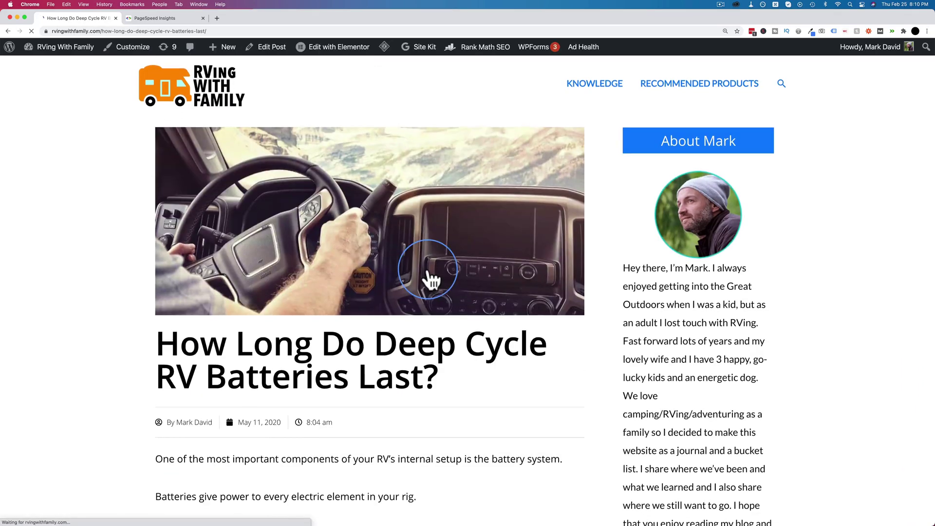
{"action": "scroll", "coordinate": [428, 276], "scroll_direction": "down", "scroll_amount": 17}
{"action": "scroll", "coordinate": [429, 277], "scroll_direction": "down", "scroll_amount": 20}
{"action": "scroll", "coordinate": [429, 277], "scroll_direction": "down", "scroll_amount": 11}
{"action": "left_click", "coordinate": [8, 30]}
{"action": "left_click", "coordinate": [181, 18]}
{"action": "left_click", "coordinate": [359, 100]}
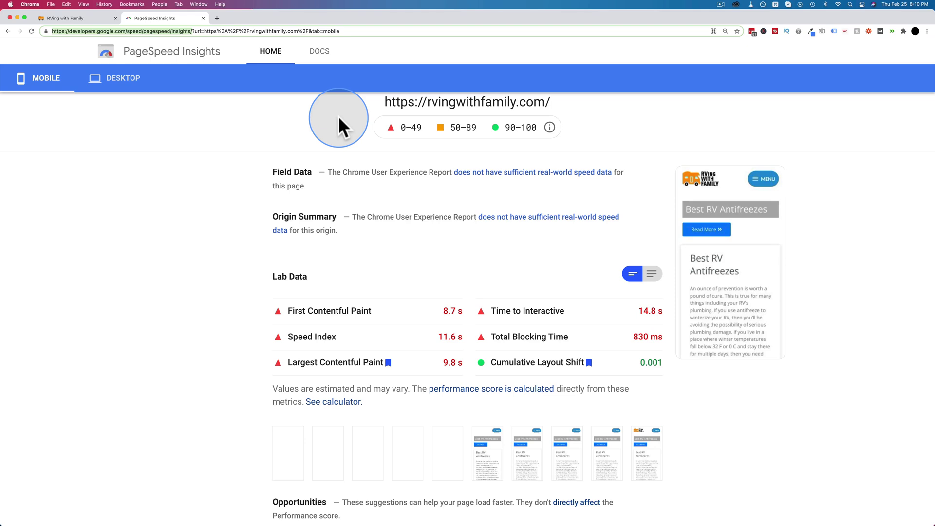
{"action": "key", "text": "super+t"}
{"action": "type", "text": "pagespeed/insights/"}
{"action": "key", "text": "Return"}
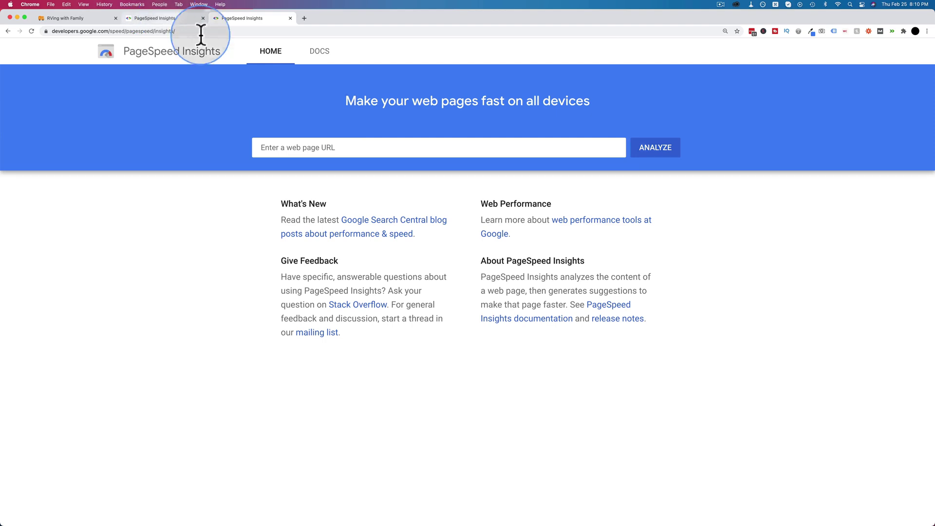
{"action": "left_click", "coordinate": [318, 150]}
{"action": "type", "text": "https://rvingwithfamily.com/"}
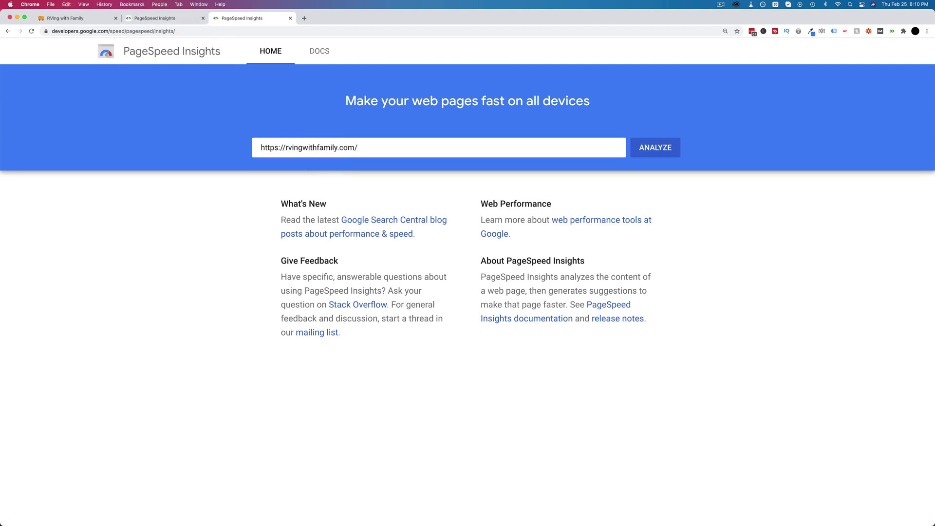
{"action": "key", "text": "Return"}
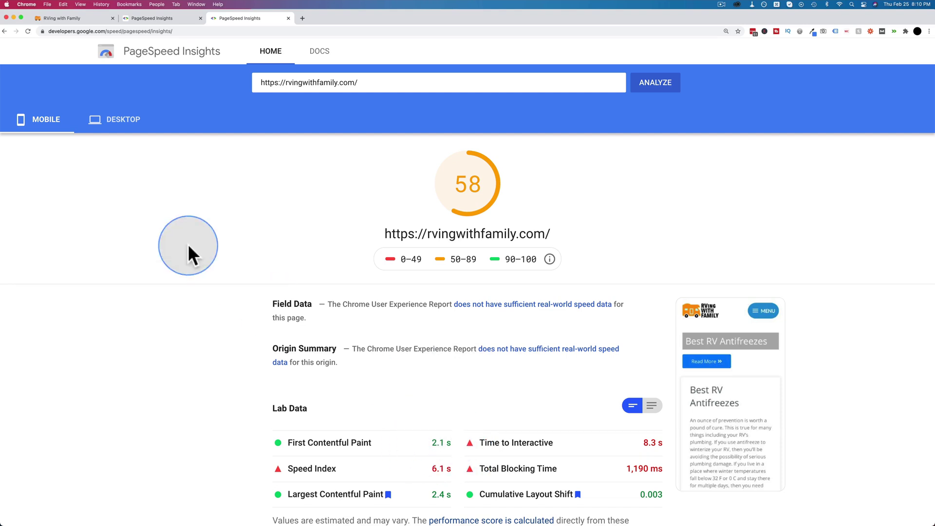
{"action": "left_click", "coordinate": [128, 128]}
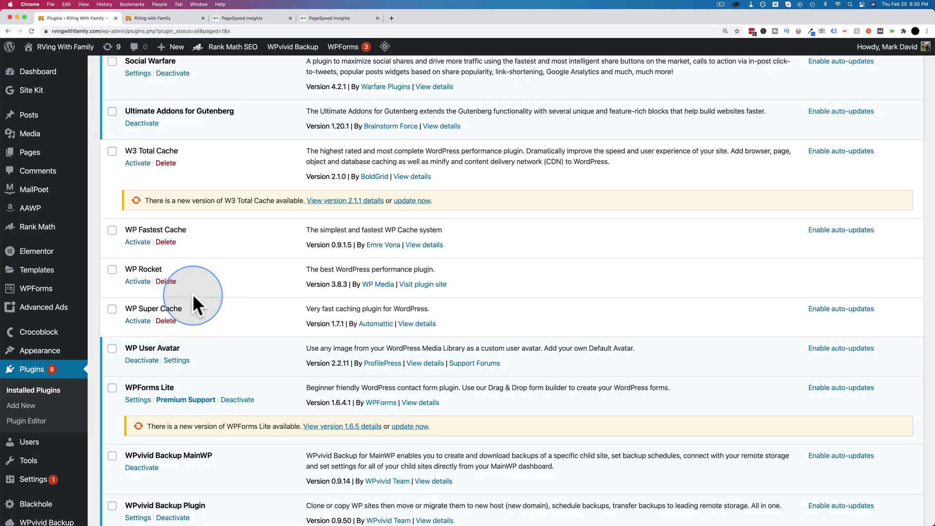
Deactivate the LiteSpeed Cache plugin.
{"action": "scroll", "coordinate": [192, 294], "scroll_direction": "down", "scroll_amount": 5}
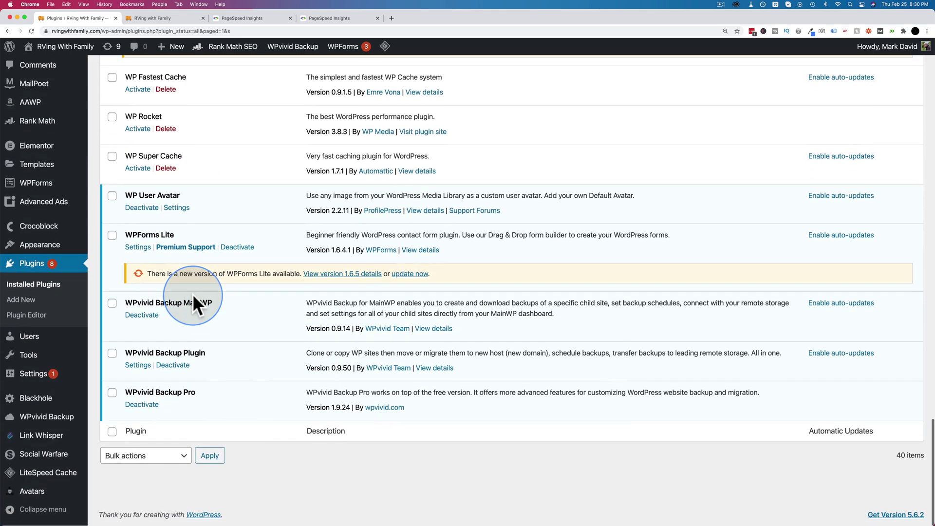
{"action": "scroll", "coordinate": [192, 293], "scroll_direction": "up", "scroll_amount": 5}
{"action": "scroll", "coordinate": [192, 294], "scroll_direction": "up", "scroll_amount": 15}
{"action": "scroll", "coordinate": [192, 293], "scroll_direction": "up", "scroll_amount": 6}
{"action": "scroll", "coordinate": [153, 245], "scroll_direction": "up", "scroll_amount": 6}
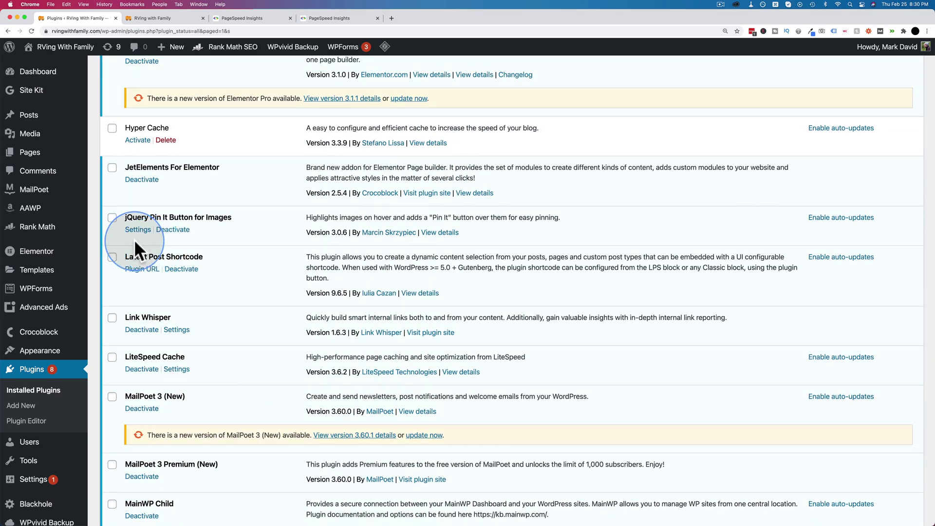
{"action": "left_click", "coordinate": [141, 370]}
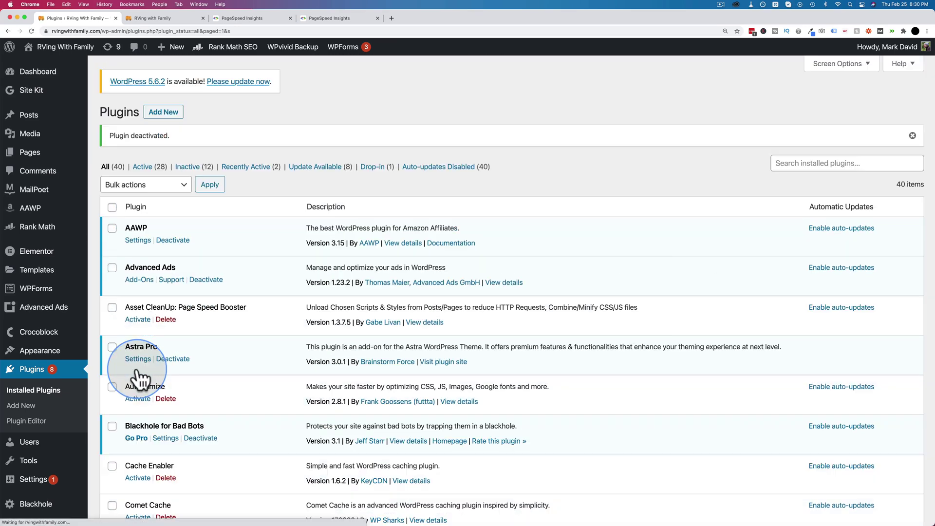
Activate the NitroPack plugin further down the plugin list.
{"action": "scroll", "coordinate": [196, 377], "scroll_direction": "down", "scroll_amount": 7}
{"action": "scroll", "coordinate": [198, 383], "scroll_direction": "down", "scroll_amount": 15}
{"action": "scroll", "coordinate": [195, 371], "scroll_direction": "down", "scroll_amount": 6}
{"action": "left_click", "coordinate": [137, 220]}
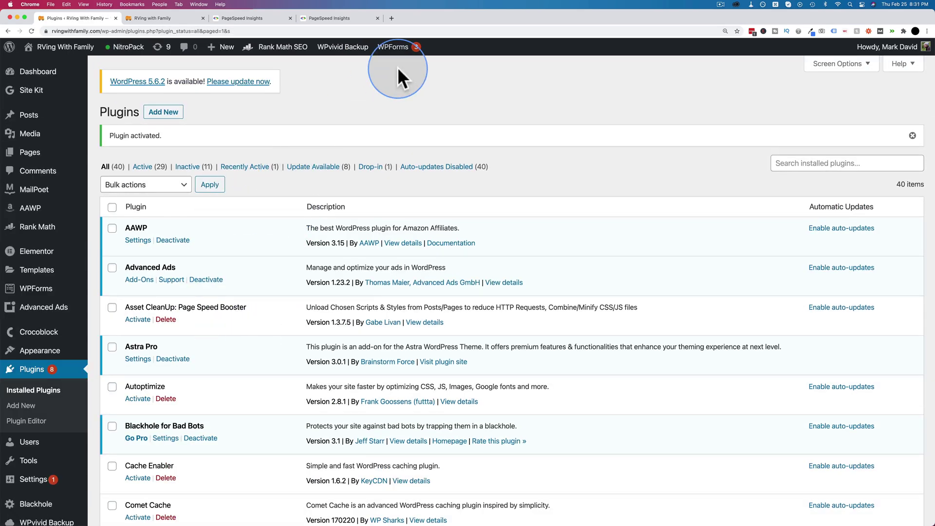
Open nitropack.io in a new browser tab.
{"action": "left_click", "coordinate": [393, 18]}
{"action": "type", "text": "nitr"}
{"action": "key", "text": "Return"}
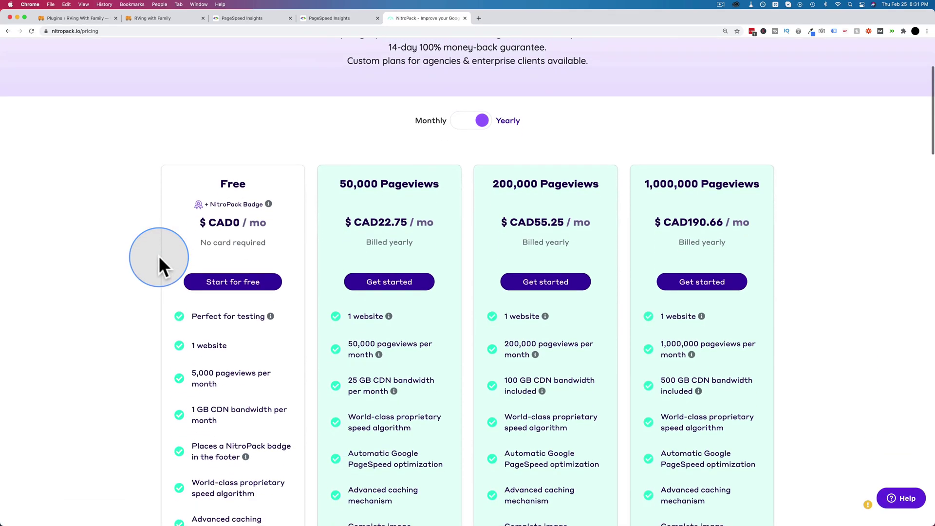
Highlight the Free plan's 5,000 pageviews per month limit and footer badge condition.
{"action": "scroll", "coordinate": [159, 256], "scroll_direction": "down", "scroll_amount": 1}
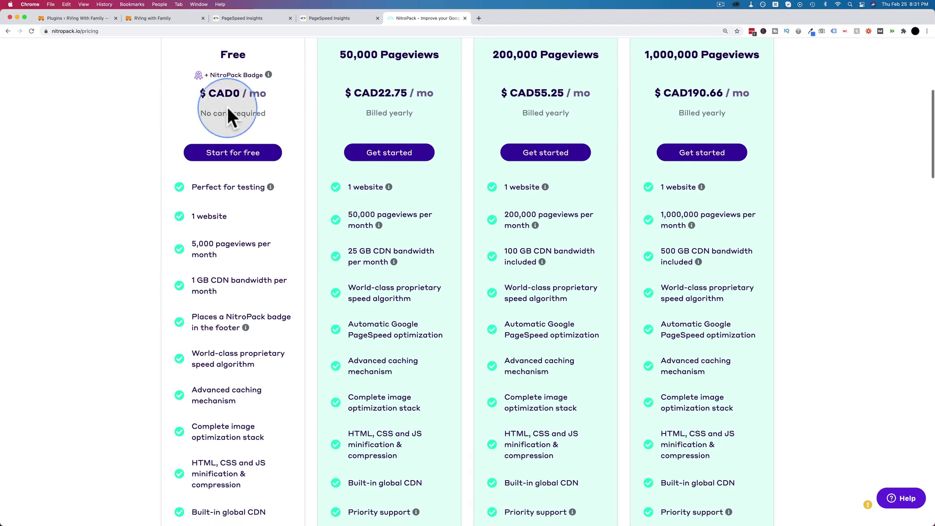
{"action": "left_click_drag", "start_coordinate": [190, 241], "coordinate": [229, 253]}
{"action": "scroll", "coordinate": [229, 251], "scroll_direction": "down", "scroll_amount": 1}
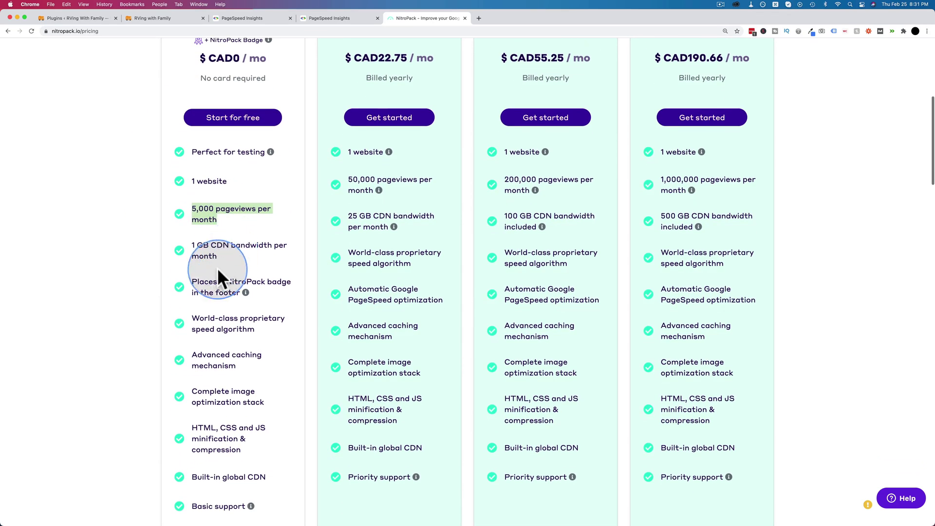
{"action": "mouse_move", "coordinate": [194, 282]}
{"action": "left_click_drag", "start_coordinate": [194, 282], "coordinate": [239, 292]}
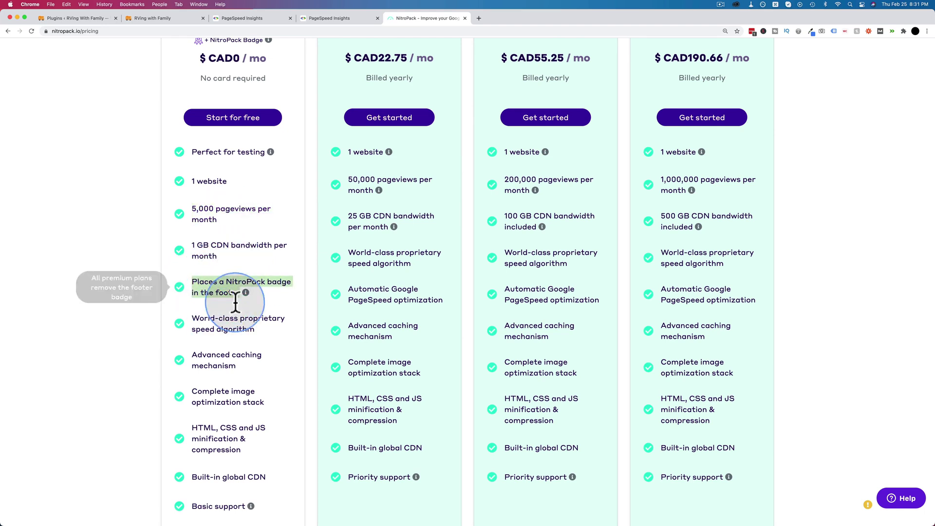
{"action": "left_click_drag", "start_coordinate": [193, 208], "coordinate": [229, 218]}
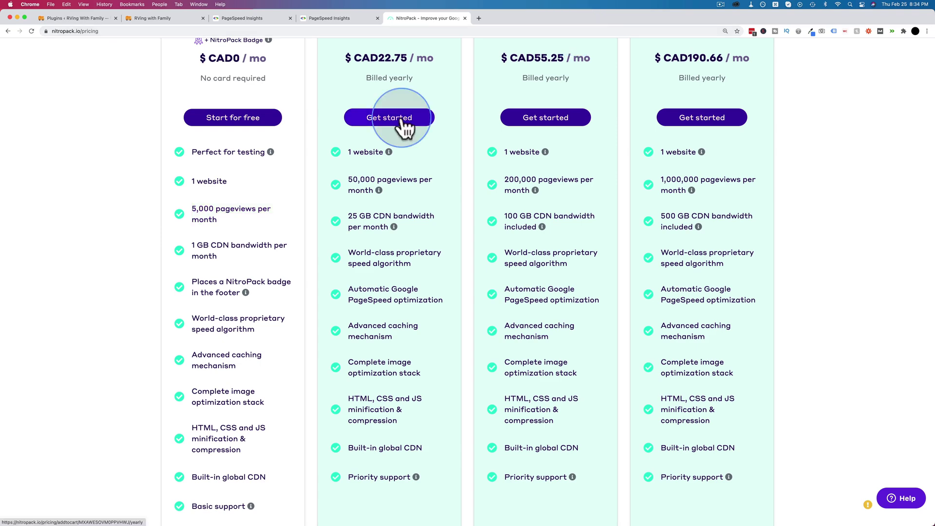
Browse the live homepage and read the 'How Many Miles Per Gallon Does an RV Get?' article.
{"action": "left_click", "coordinate": [83, 19]}
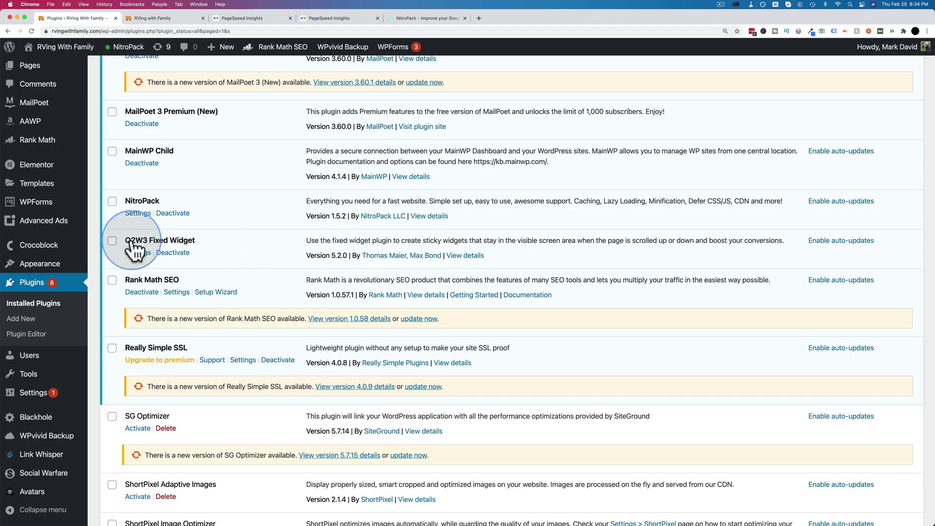
{"action": "left_click", "coordinate": [159, 17]}
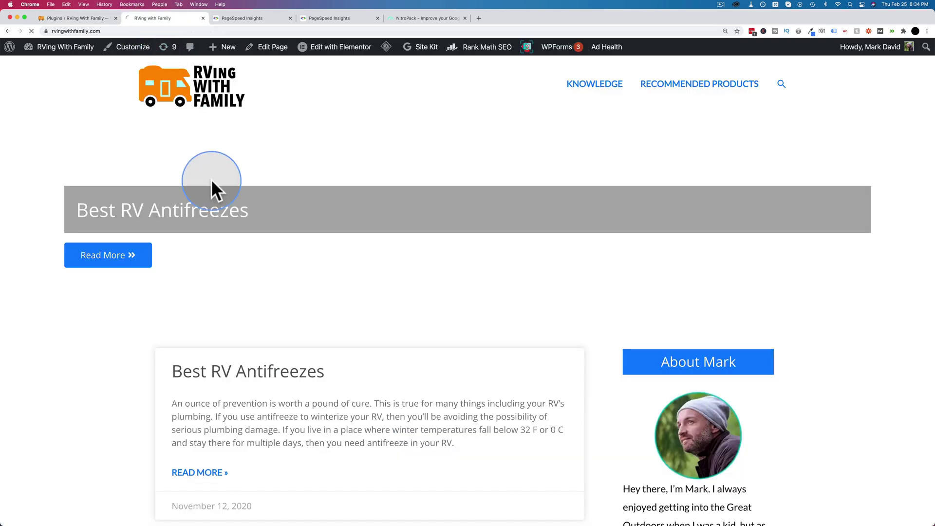
{"action": "scroll", "coordinate": [152, 344], "scroll_direction": "down", "scroll_amount": 3}
{"action": "scroll", "coordinate": [152, 344], "scroll_direction": "down", "scroll_amount": 10}
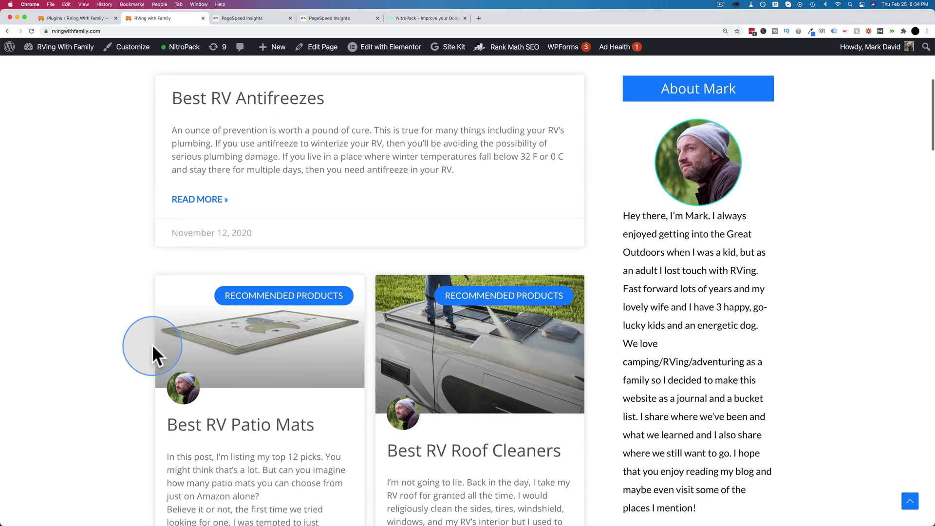
{"action": "scroll", "coordinate": [383, 310], "scroll_direction": "down", "scroll_amount": 15}
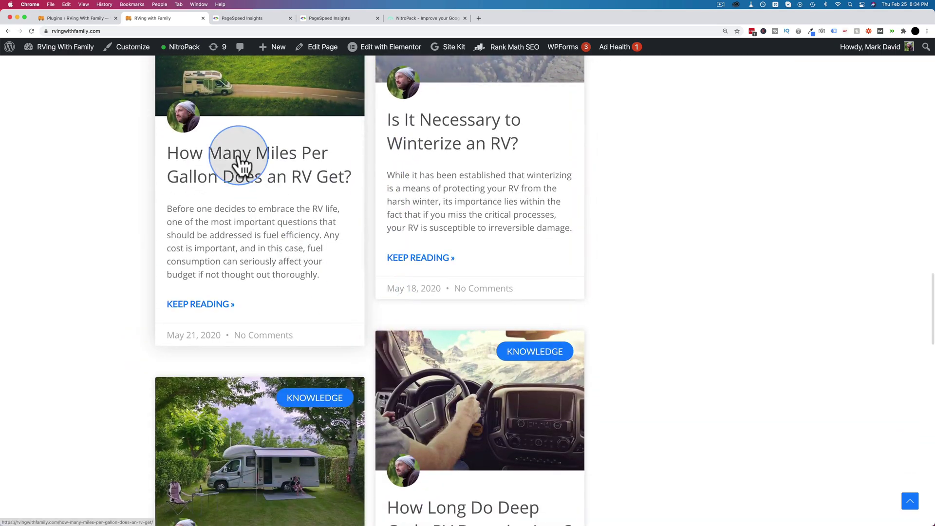
{"action": "left_click", "coordinate": [240, 161]}
{"action": "scroll", "coordinate": [126, 256], "scroll_direction": "down", "scroll_amount": 17}
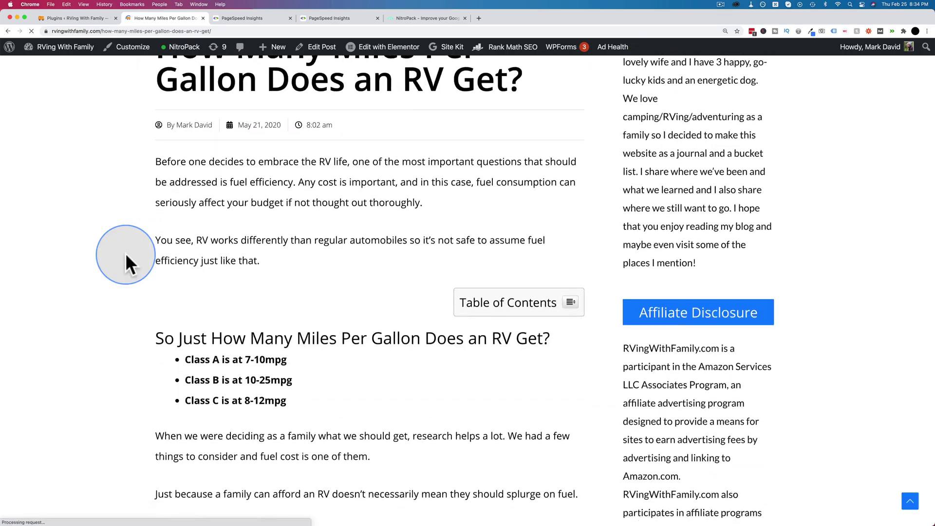
{"action": "scroll", "coordinate": [125, 265], "scroll_direction": "down", "scroll_amount": 9}
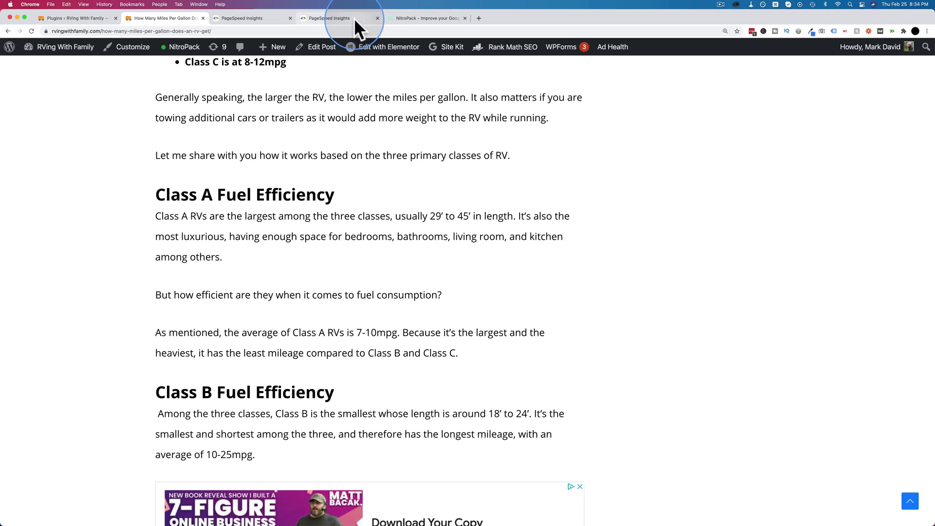
Run a fresh PageSpeed Insights test on rvingwithfamily.com in a new tab.
{"action": "key", "text": "super+t"}
{"action": "type", "text": "https://developers.google.com/speed/pagespeed/insights/"}
{"action": "key", "text": "Return"}
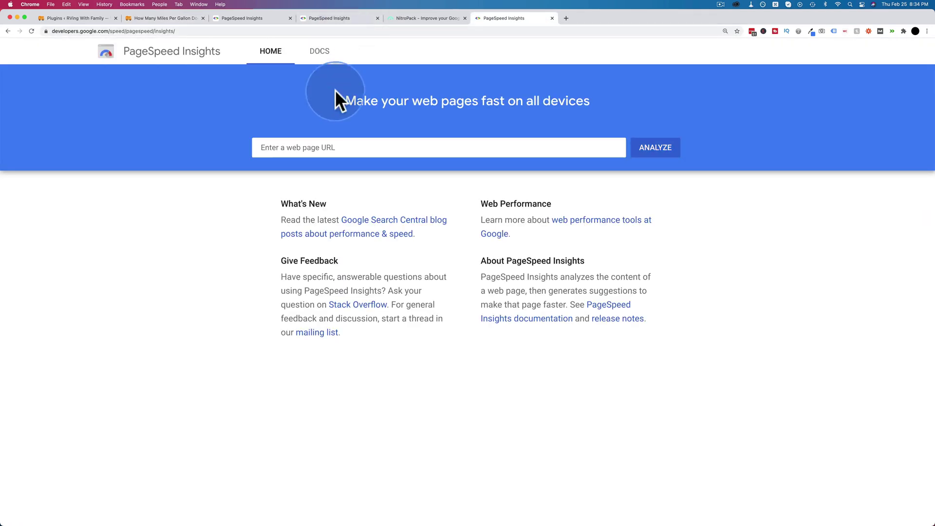
{"action": "left_click", "coordinate": [337, 152]}
{"action": "key", "text": "Down"}
{"action": "key", "text": "Return"}
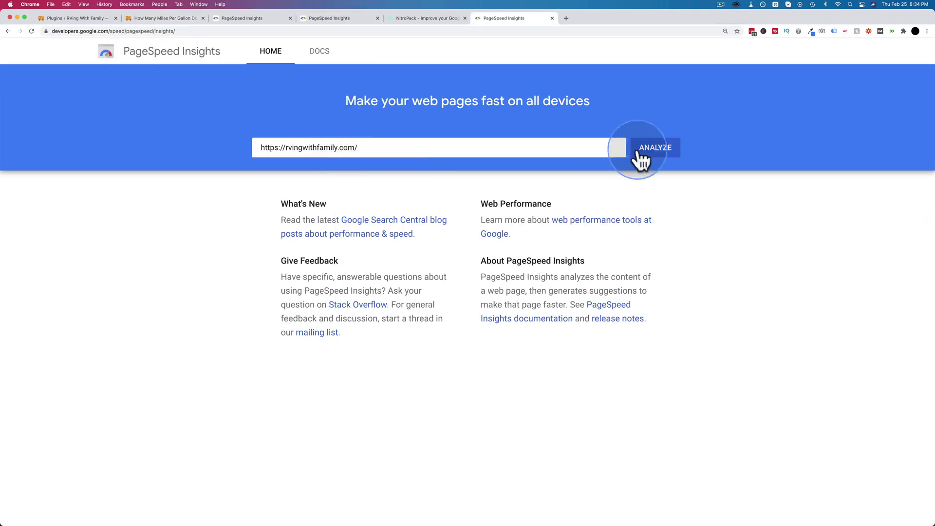
{"action": "left_click", "coordinate": [665, 149]}
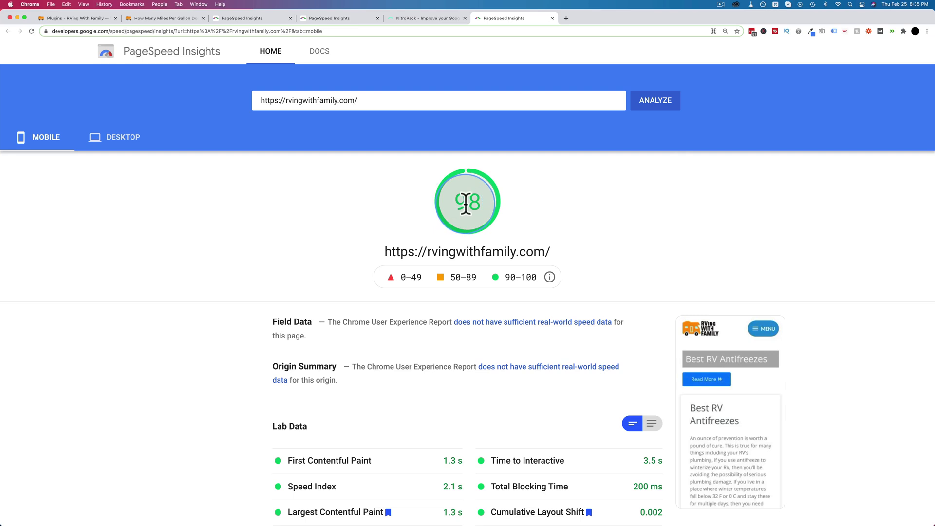
Scroll the mobile score of 98 and highlight the 1.3 s First Contentful Paint in Lab Data.
{"action": "scroll", "coordinate": [231, 280], "scroll_direction": "down", "scroll_amount": 2}
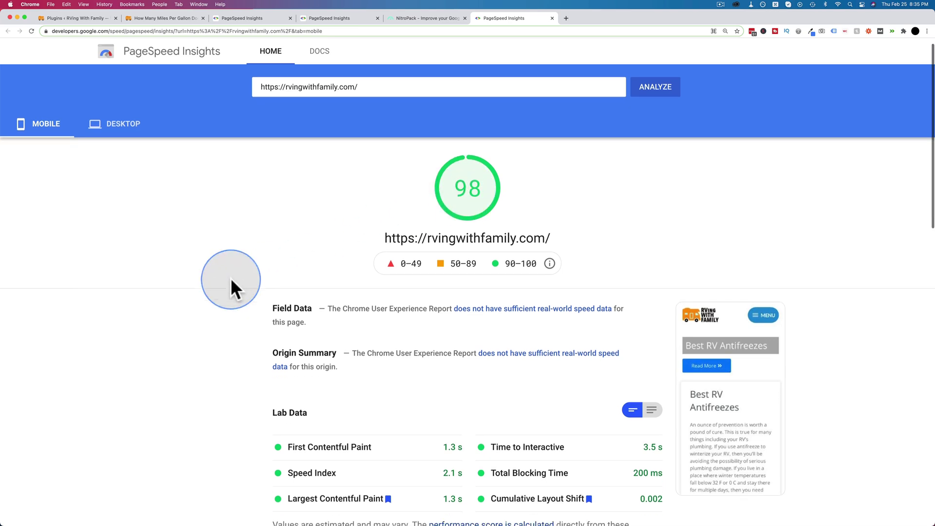
{"action": "scroll", "coordinate": [231, 281], "scroll_direction": "down", "scroll_amount": 3}
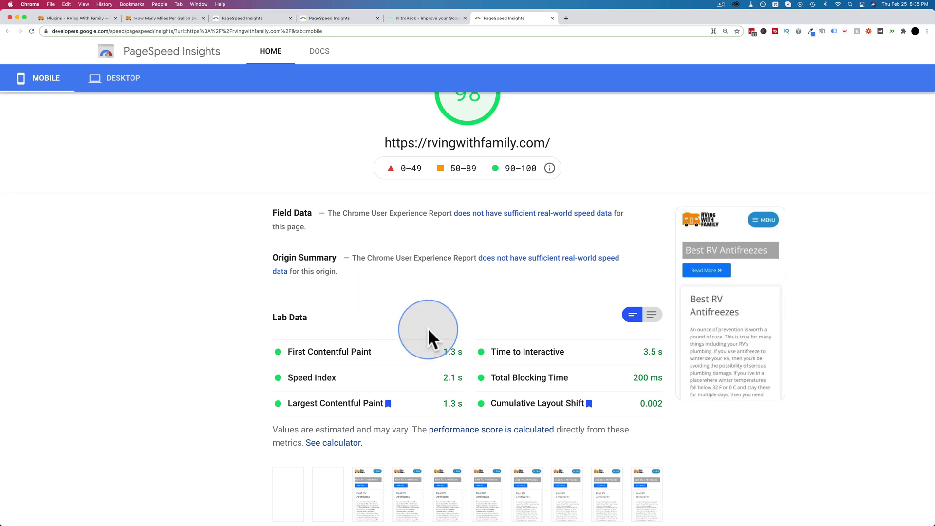
{"action": "scroll", "coordinate": [428, 329], "scroll_direction": "up", "scroll_amount": 2}
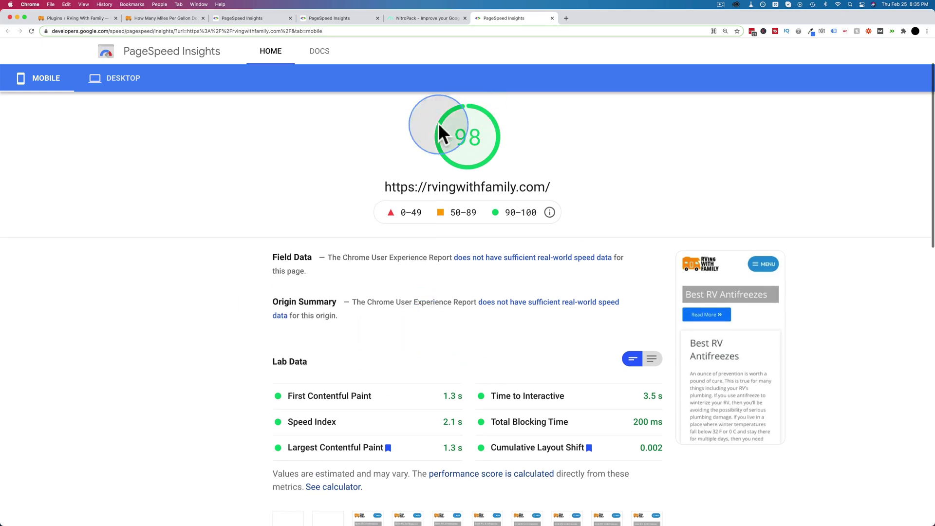
{"action": "scroll", "coordinate": [417, 279], "scroll_direction": "down", "scroll_amount": 2}
{"action": "scroll", "coordinate": [417, 279], "scroll_direction": "down", "scroll_amount": 2}
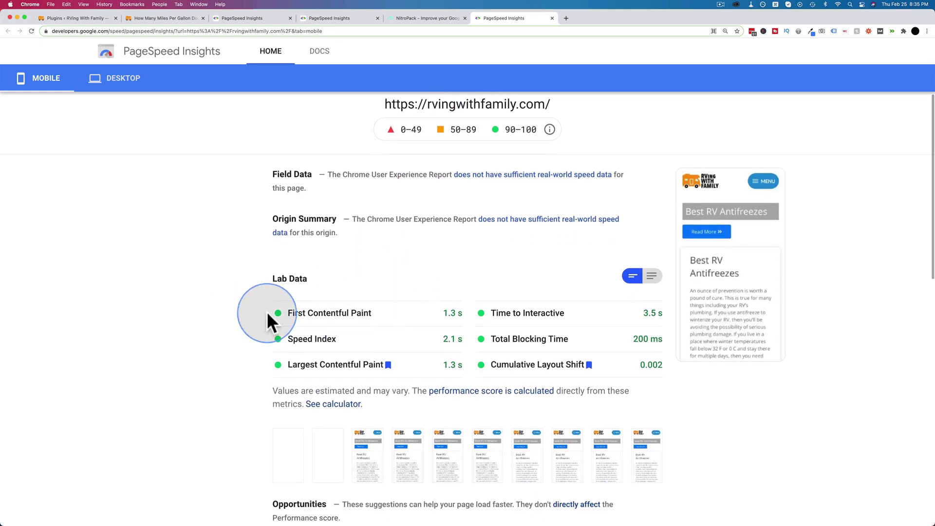
{"action": "triple_click", "coordinate": [446, 314]}
{"action": "left_click_drag", "start_coordinate": [619, 361], "coordinate": [642, 364]}
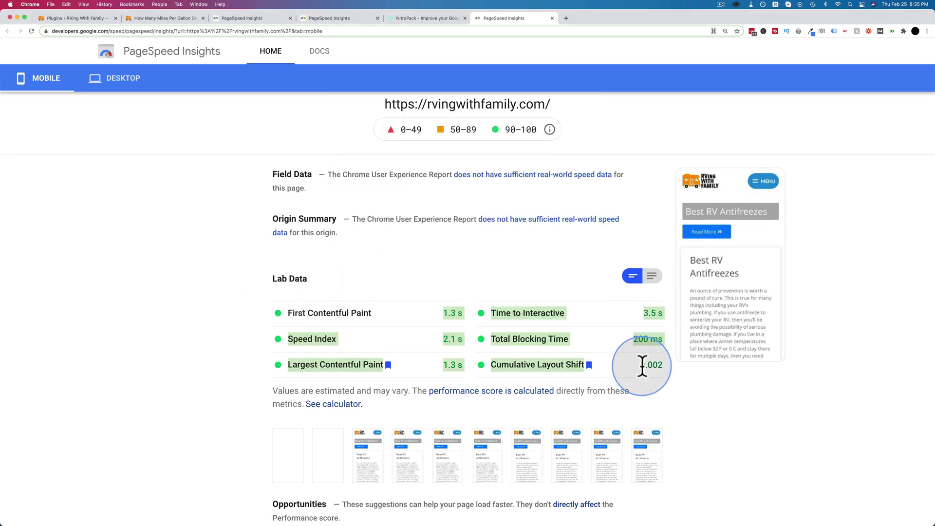
{"action": "left_click", "coordinate": [365, 314]}
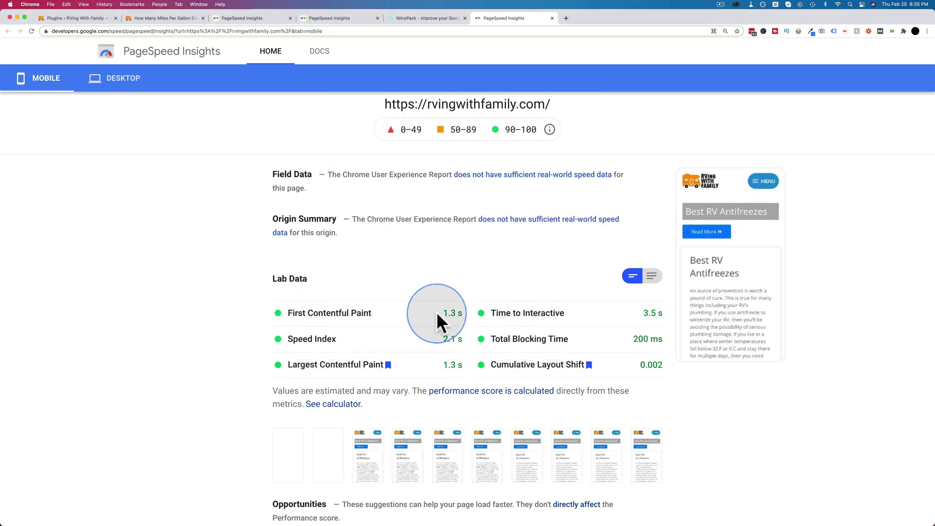
{"action": "left_click_drag", "start_coordinate": [439, 317], "coordinate": [470, 319]}
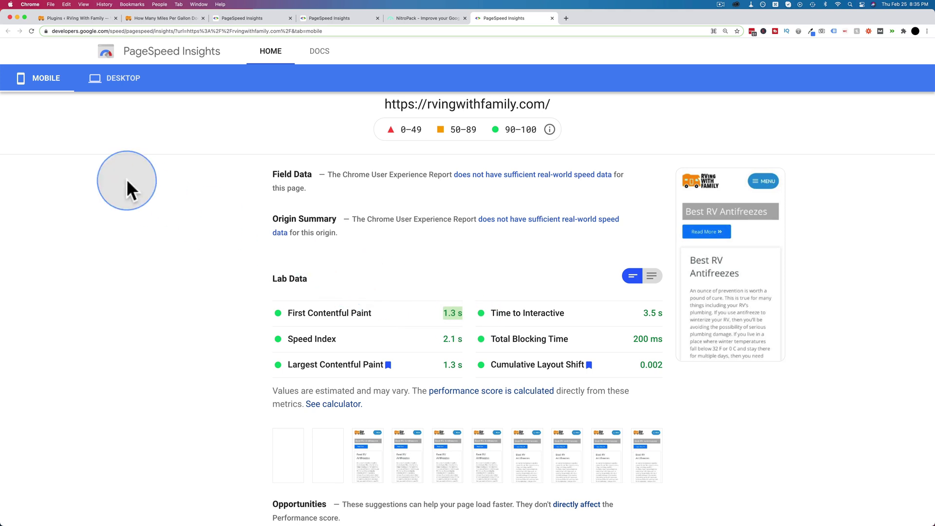
{"action": "scroll", "coordinate": [202, 189], "scroll_direction": "up", "scroll_amount": 1}
{"action": "scroll", "coordinate": [203, 183], "scroll_direction": "up", "scroll_amount": 3}
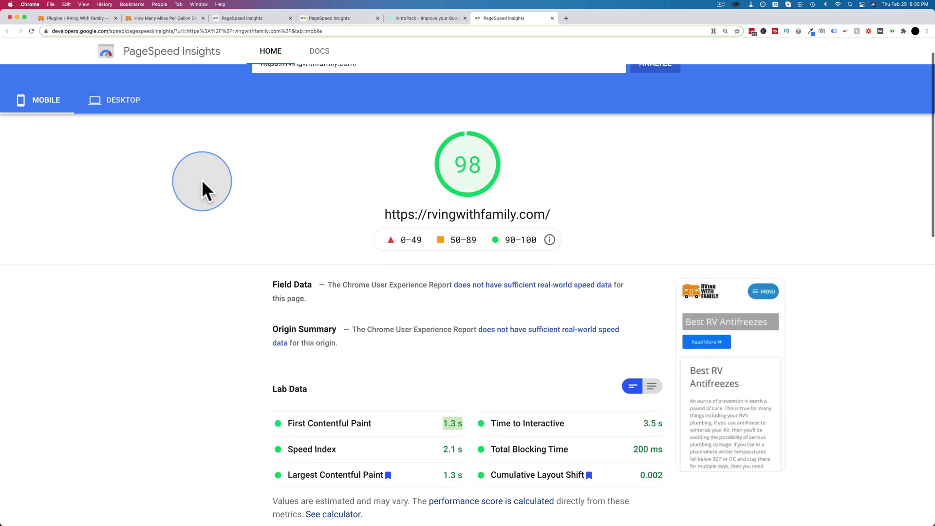
Toggle between Desktop and Mobile, then scroll the desktop Lab Data showing 0.6 s metrics.
{"action": "left_click", "coordinate": [125, 105]}
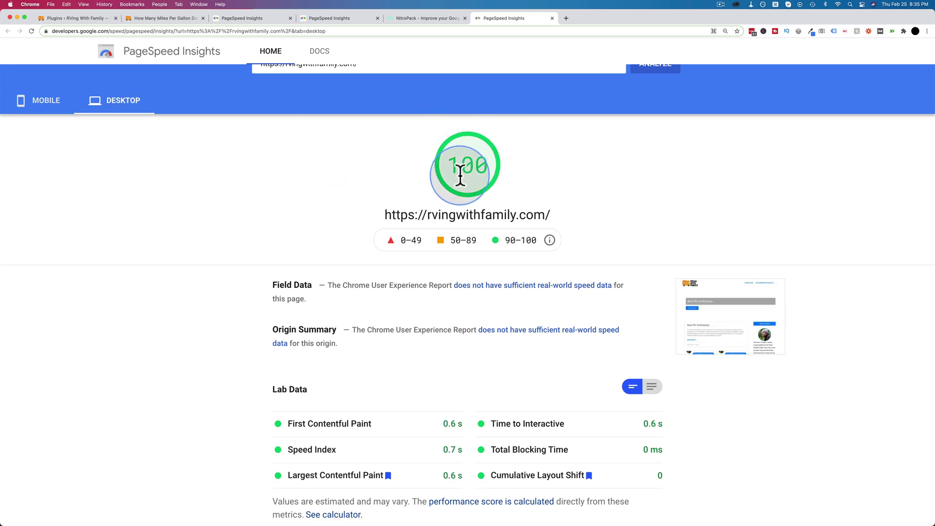
{"action": "left_click", "coordinate": [57, 100]}
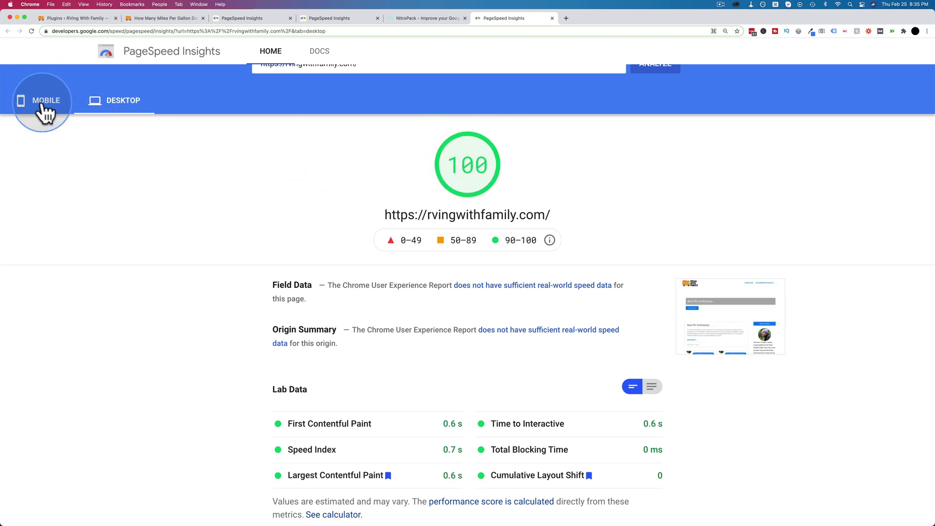
{"action": "left_click", "coordinate": [152, 104]}
{"action": "scroll", "coordinate": [225, 177], "scroll_direction": "down", "scroll_amount": 2}
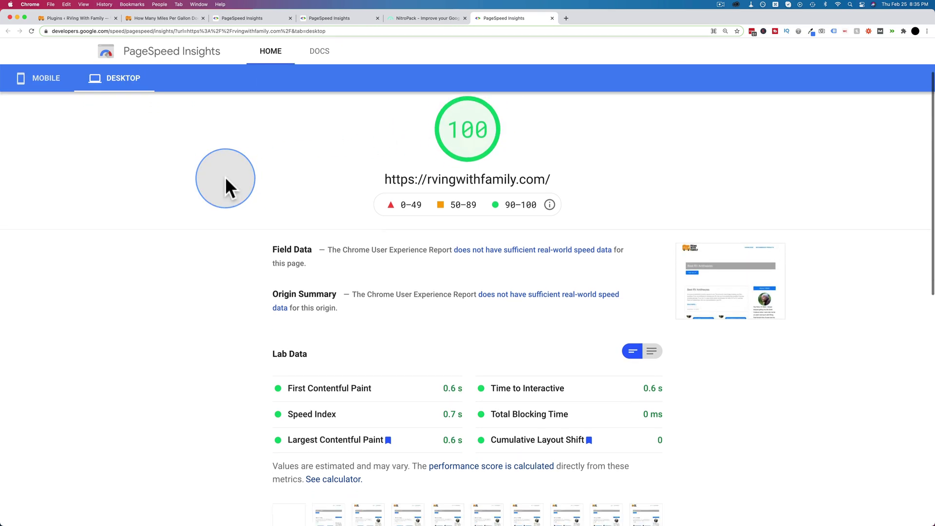
{"action": "scroll", "coordinate": [225, 177], "scroll_direction": "down", "scroll_amount": 2}
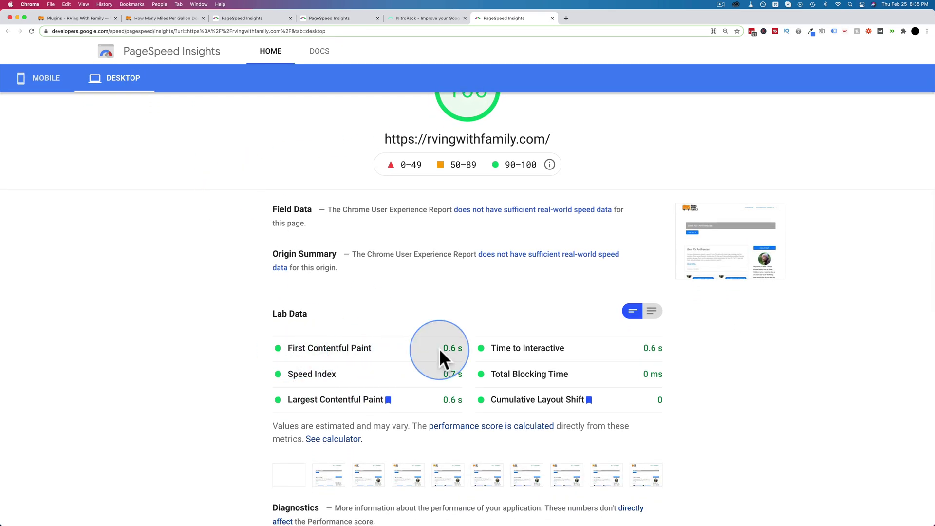
{"action": "scroll", "coordinate": [466, 346], "scroll_direction": "down", "scroll_amount": 2}
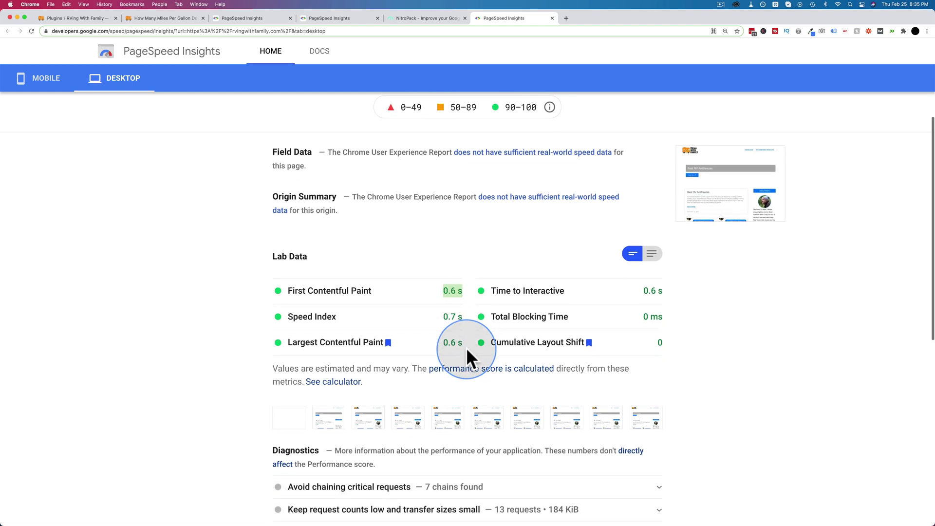
{"action": "scroll", "coordinate": [551, 329], "scroll_direction": "down", "scroll_amount": 5}
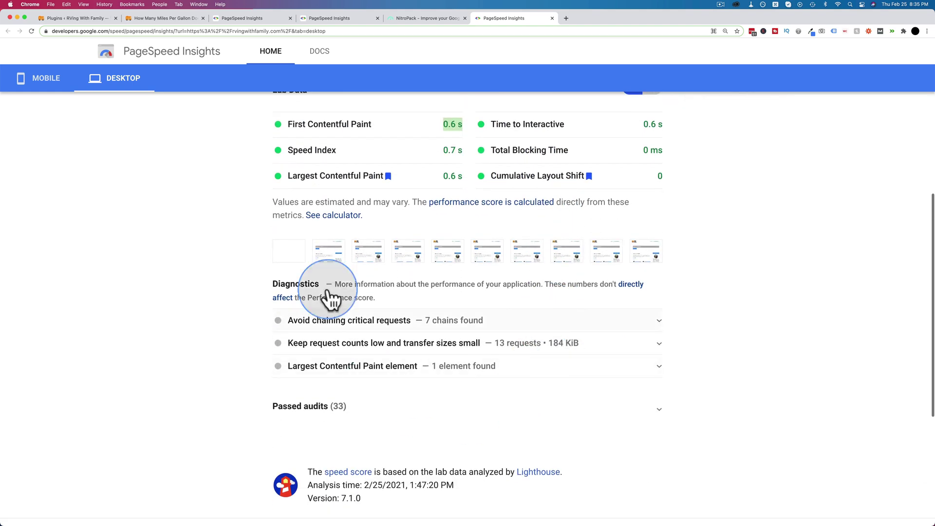
{"action": "scroll", "coordinate": [376, 429], "scroll_direction": "up", "scroll_amount": 5}
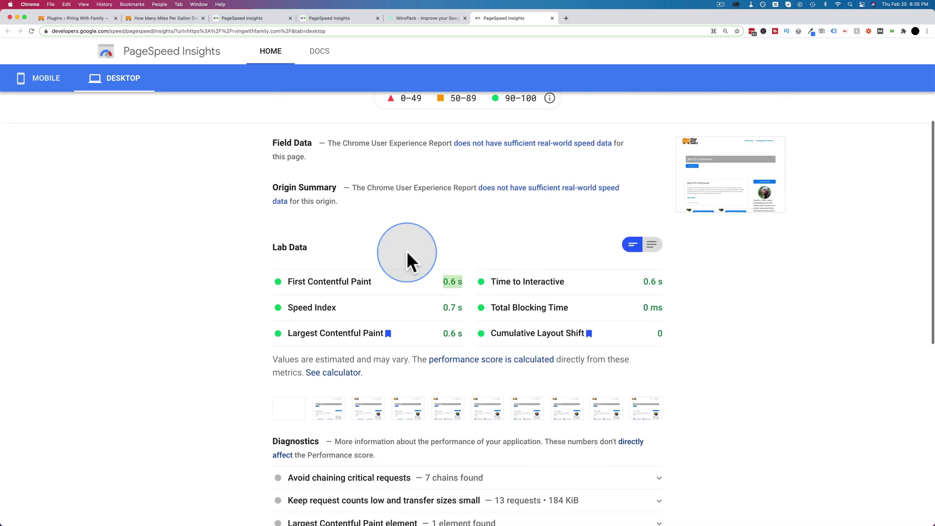
Show the mobile results and expand the 'Properly size images' opportunity details.
{"action": "left_click", "coordinate": [42, 79]}
{"action": "scroll", "coordinate": [370, 248], "scroll_direction": "down", "scroll_amount": 2}
{"action": "scroll", "coordinate": [370, 249], "scroll_direction": "down", "scroll_amount": 4}
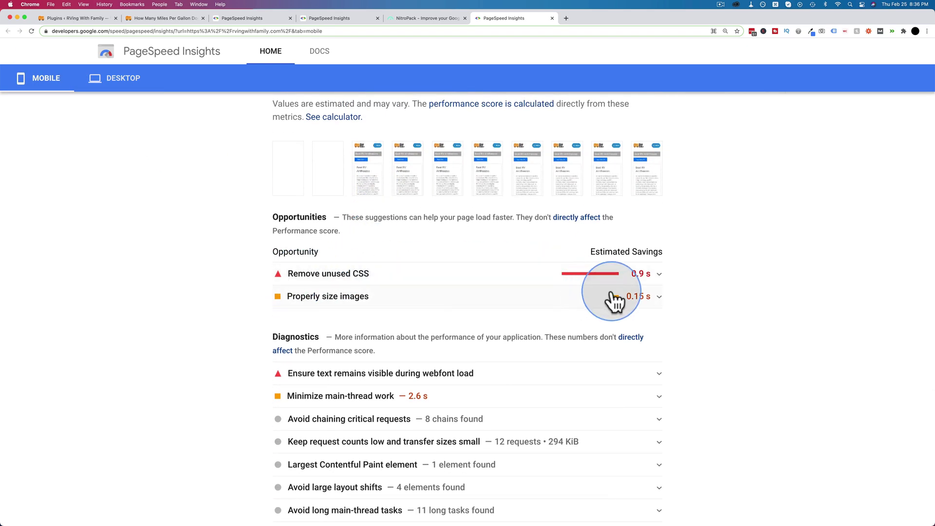
{"action": "left_click", "coordinate": [660, 300]}
{"action": "scroll", "coordinate": [693, 307], "scroll_direction": "down", "scroll_amount": 1}
{"action": "scroll", "coordinate": [694, 299], "scroll_direction": "down", "scroll_amount": 3}
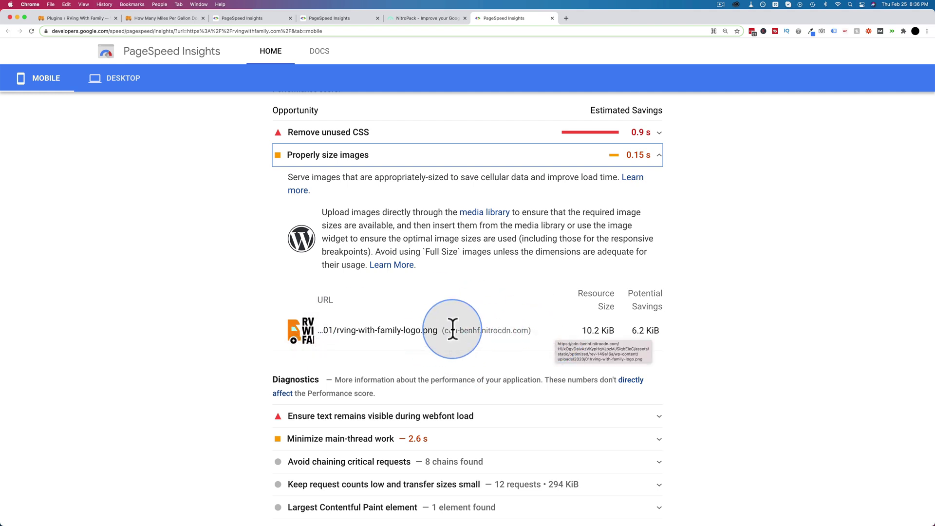
Return to the top and switch to the desktop report, which scores 100.
{"action": "scroll", "coordinate": [594, 340], "scroll_direction": "up", "scroll_amount": 5}
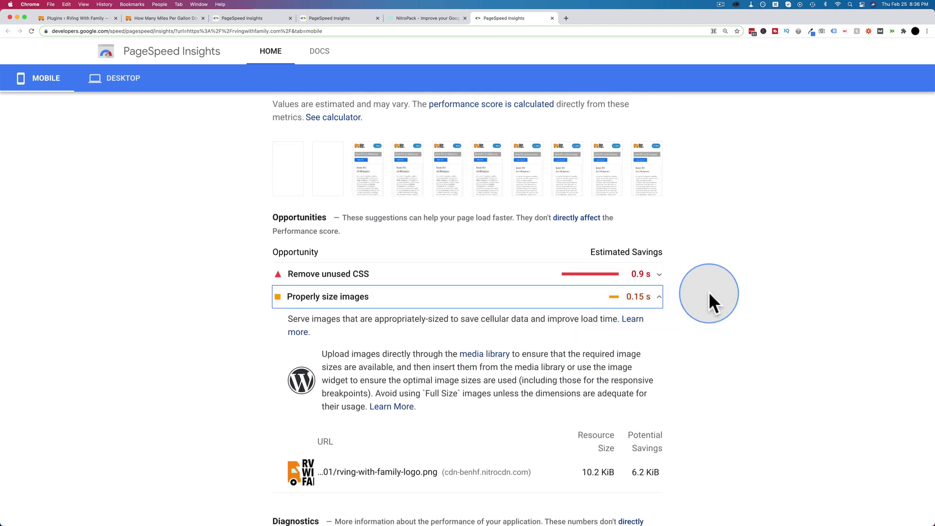
{"action": "scroll", "coordinate": [682, 292], "scroll_direction": "down", "scroll_amount": 1}
{"action": "scroll", "coordinate": [740, 312], "scroll_direction": "up", "scroll_amount": 10}
{"action": "scroll", "coordinate": [740, 309], "scroll_direction": "up", "scroll_amount": 2}
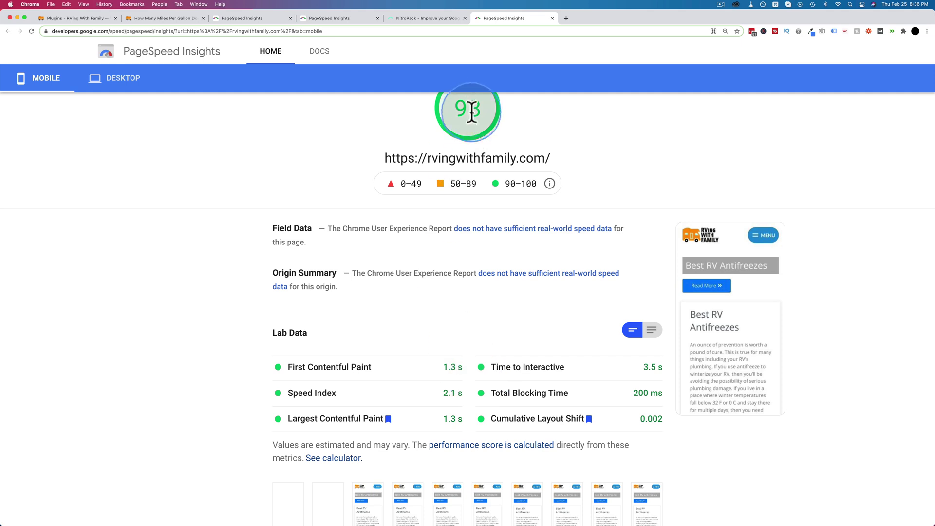
{"action": "scroll", "coordinate": [517, 287], "scroll_direction": "up", "scroll_amount": 1}
{"action": "scroll", "coordinate": [518, 287], "scroll_direction": "up", "scroll_amount": 1}
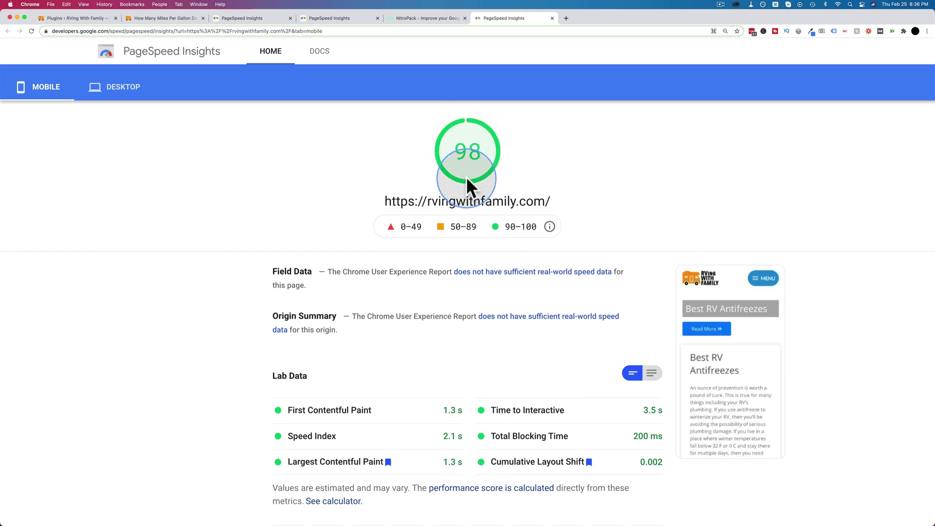
{"action": "left_click", "coordinate": [109, 90]}
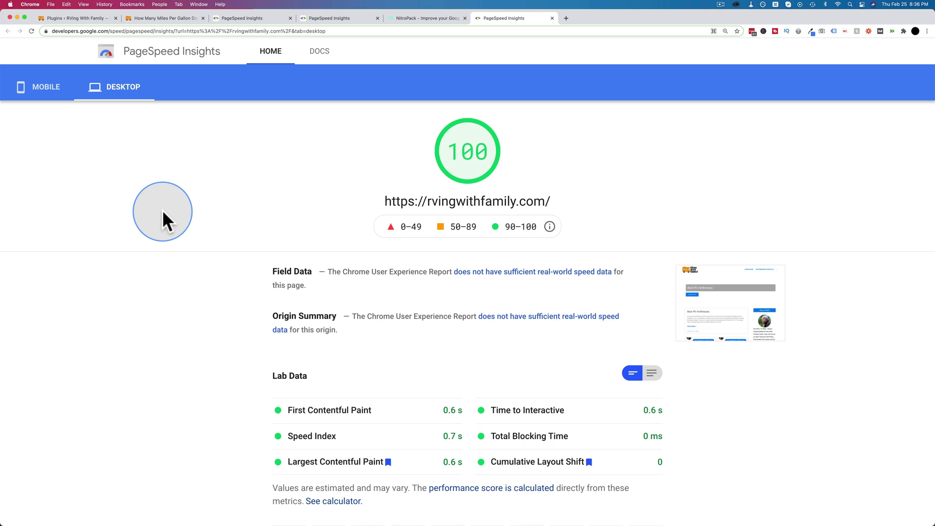
Switch to NitroPack's pricing page showing the free 5,000-pageview plan and paid plans.
{"action": "left_click", "coordinate": [418, 18]}
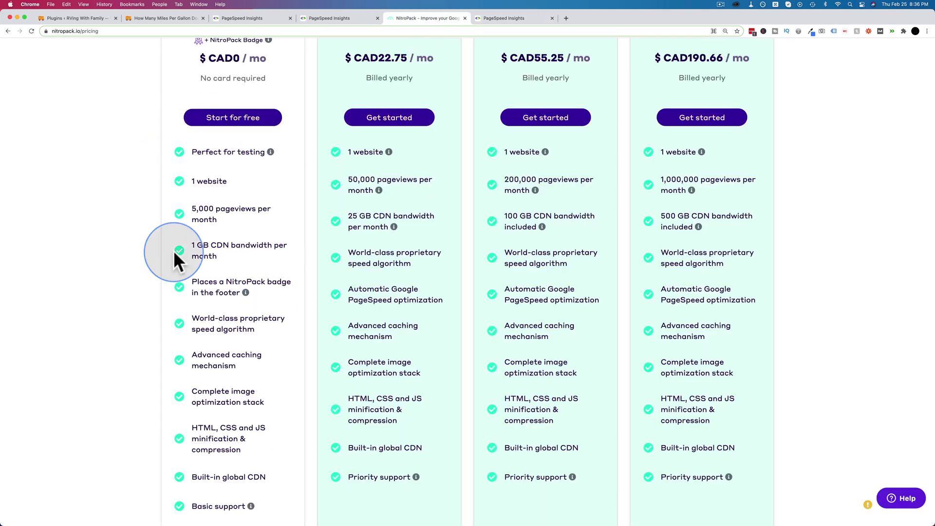